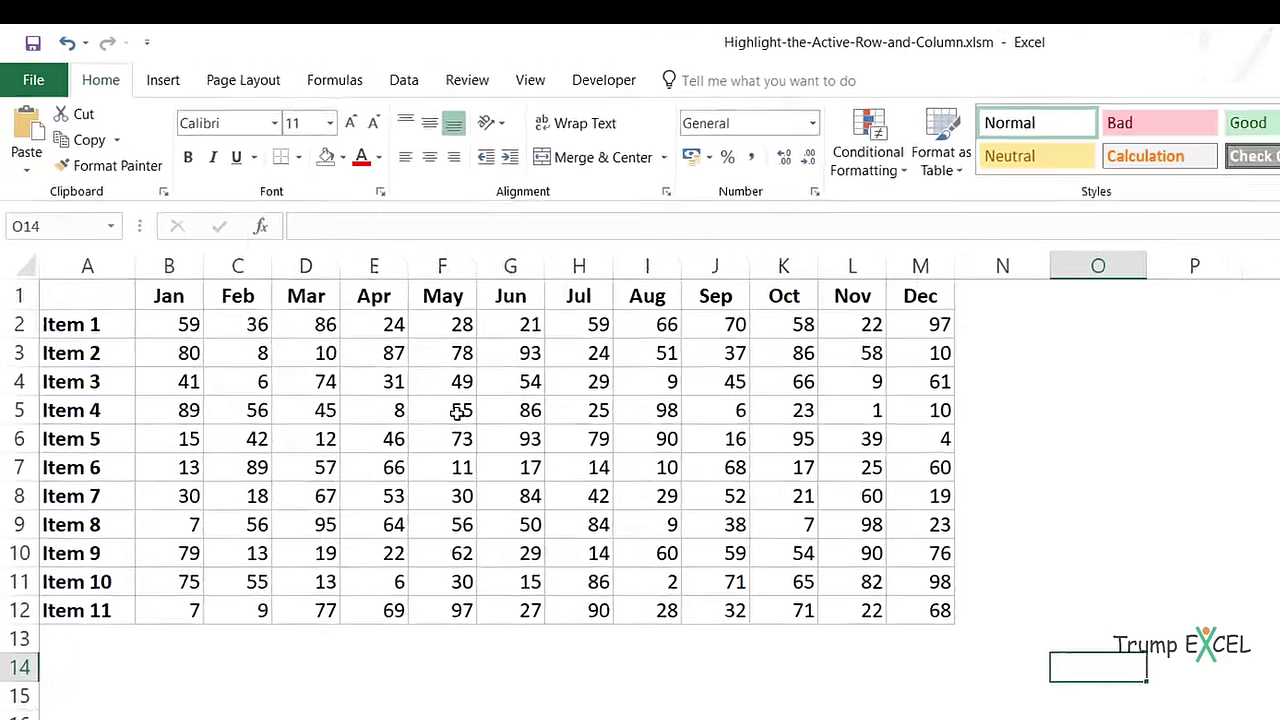
Select F5, then I7 to watch the row and column highlight move, then go to the 'Highlight Active R&C 2 Colors' sheet.
{"action": "left_click", "coordinate": [459, 411]}
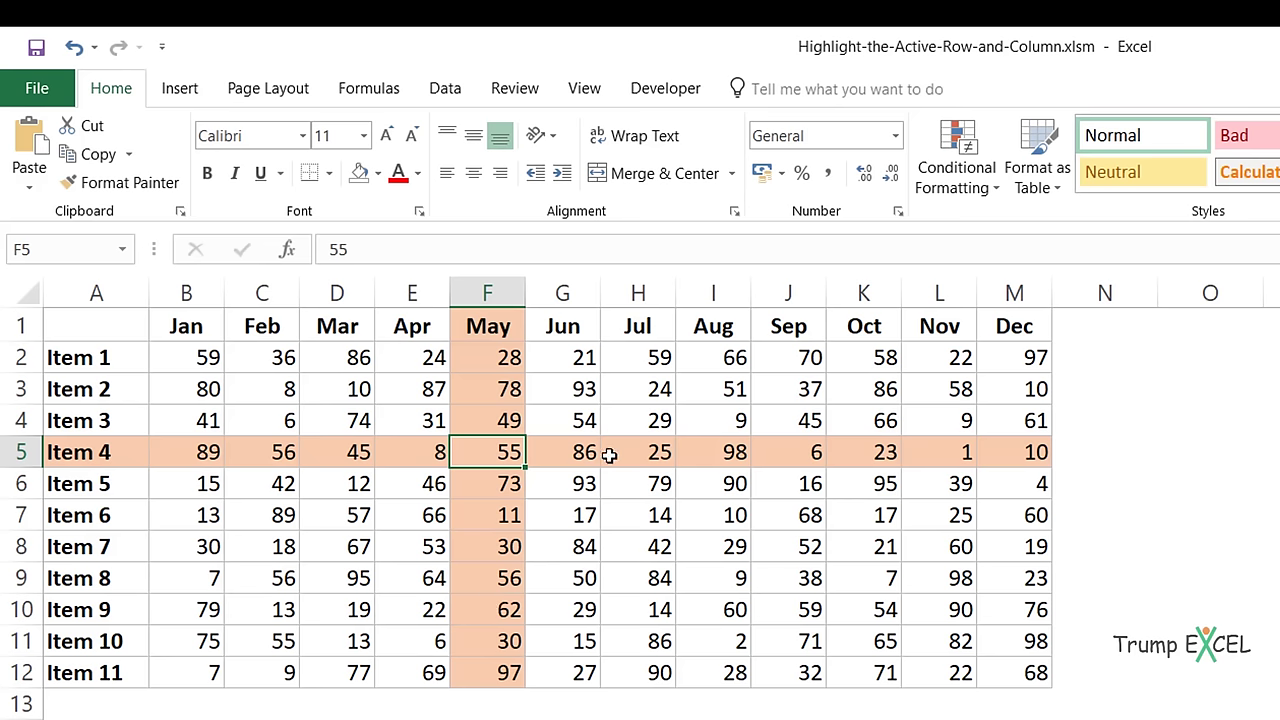
{"action": "left_click", "coordinate": [725, 515]}
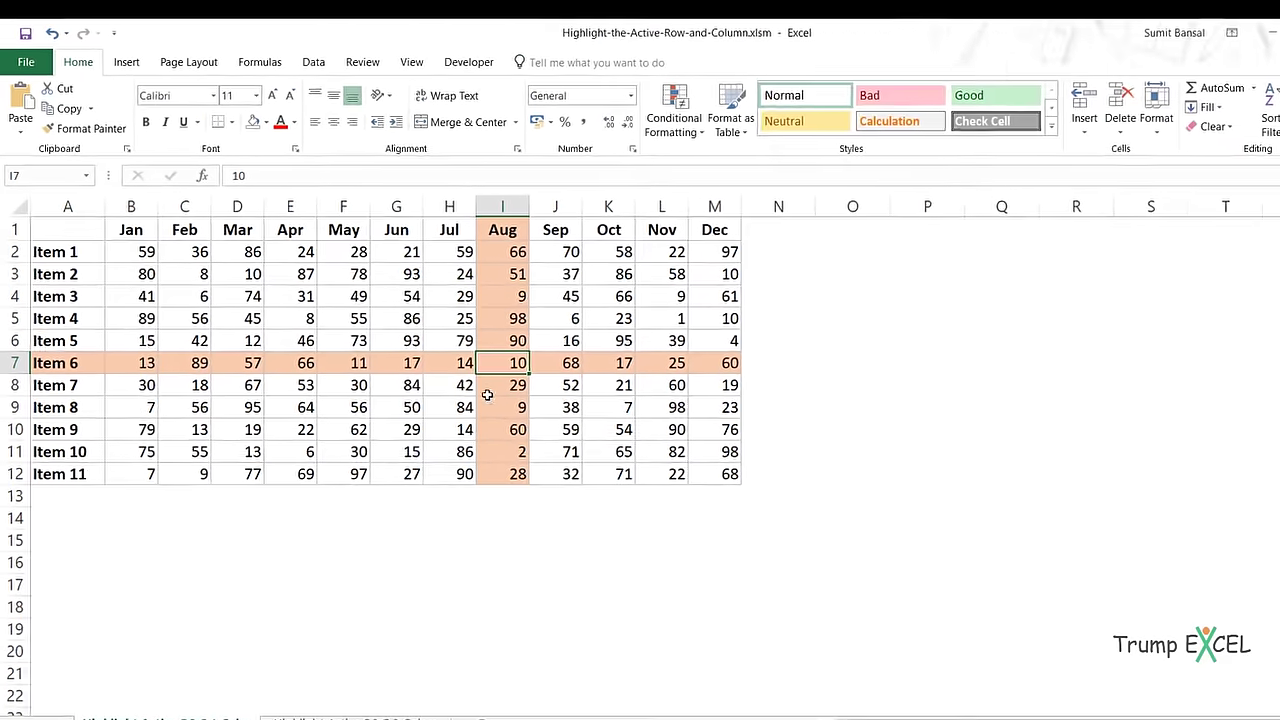
{"action": "left_click", "coordinate": [371, 672]}
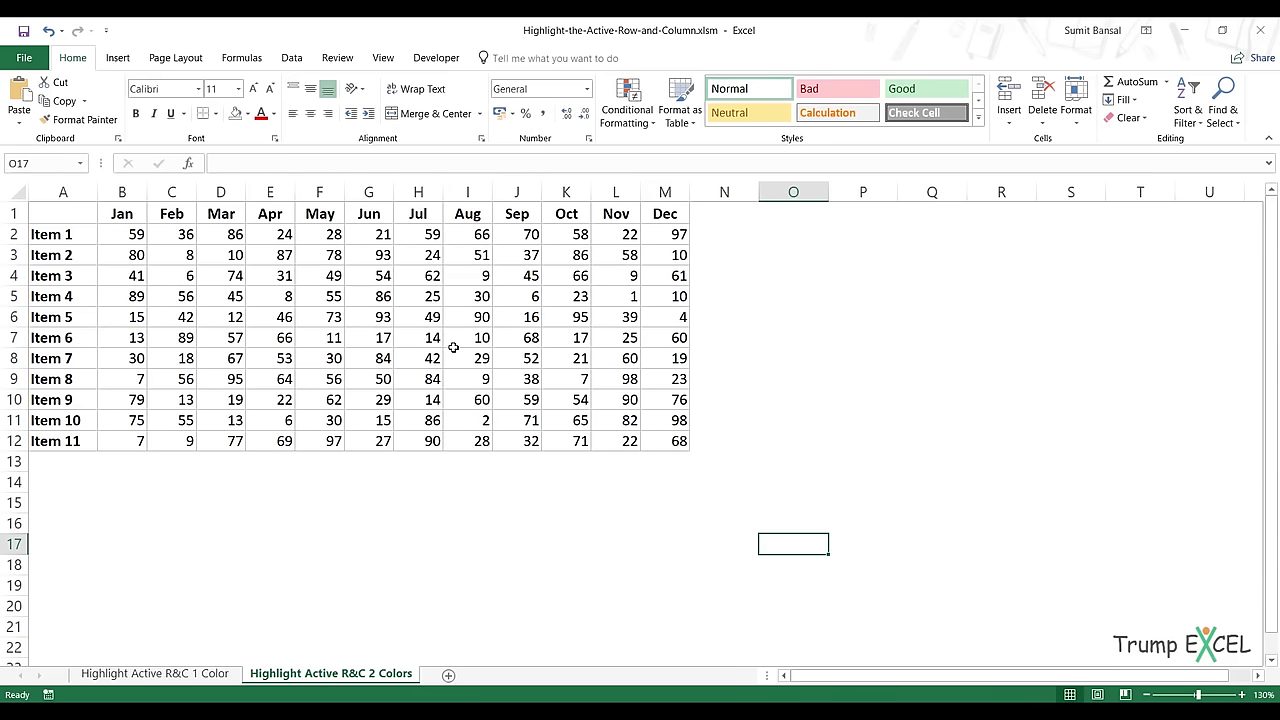
Select G5 to see the two-colour highlight, then switch to the Book1 workbook window.
{"action": "left_click", "coordinate": [388, 298]}
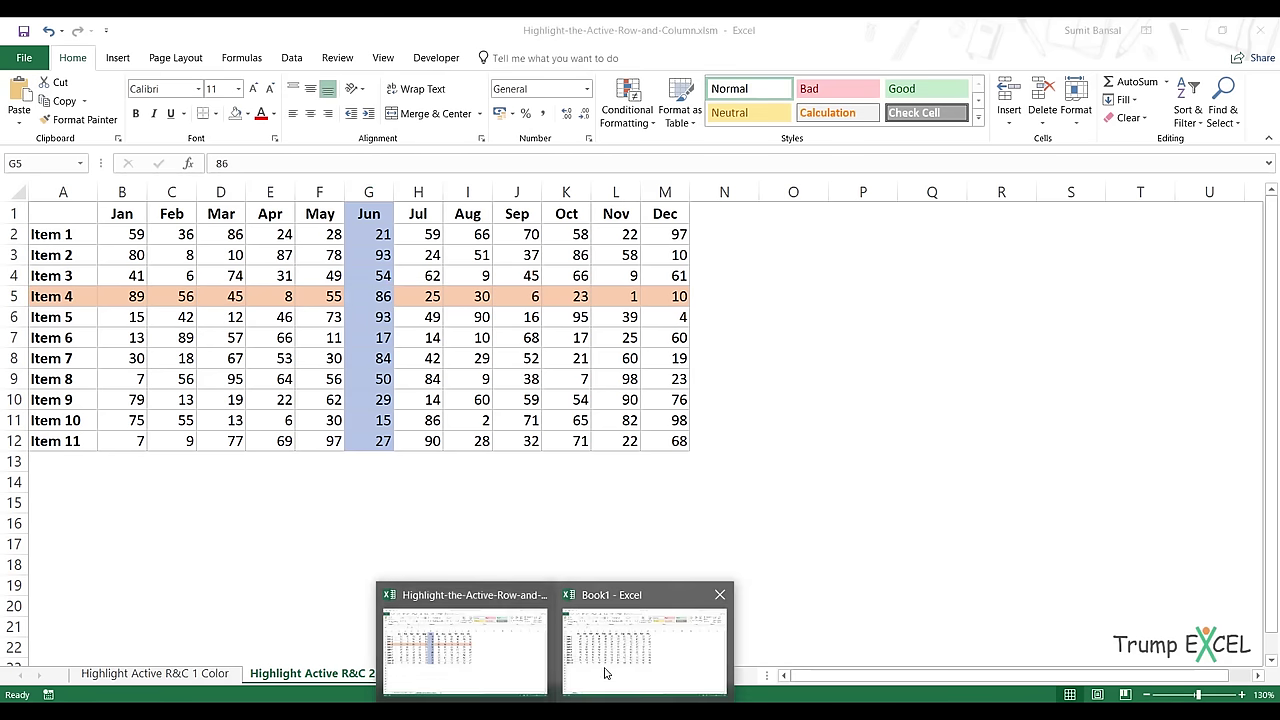
{"action": "left_click", "coordinate": [603, 672]}
{"action": "left_click", "coordinate": [359, 290]}
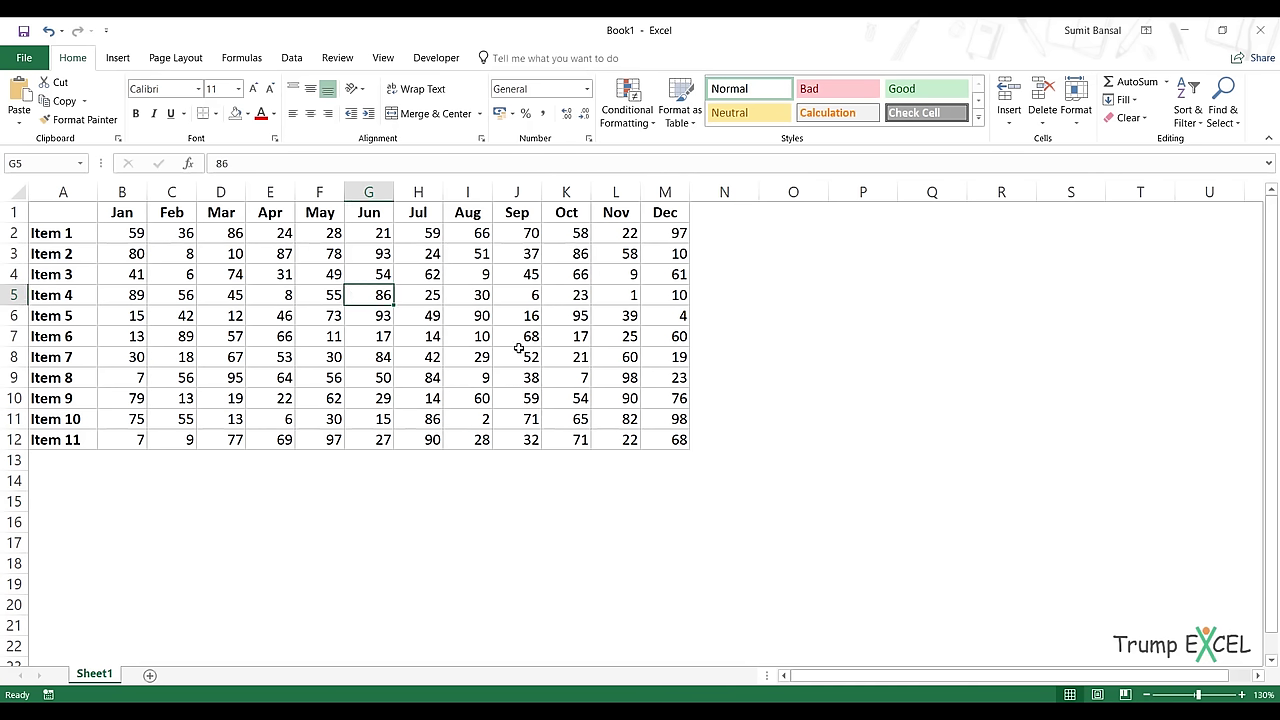
Enter =CELL("col") in cell N14 so it returns the active column number, 14.
{"action": "left_click", "coordinate": [726, 473]}
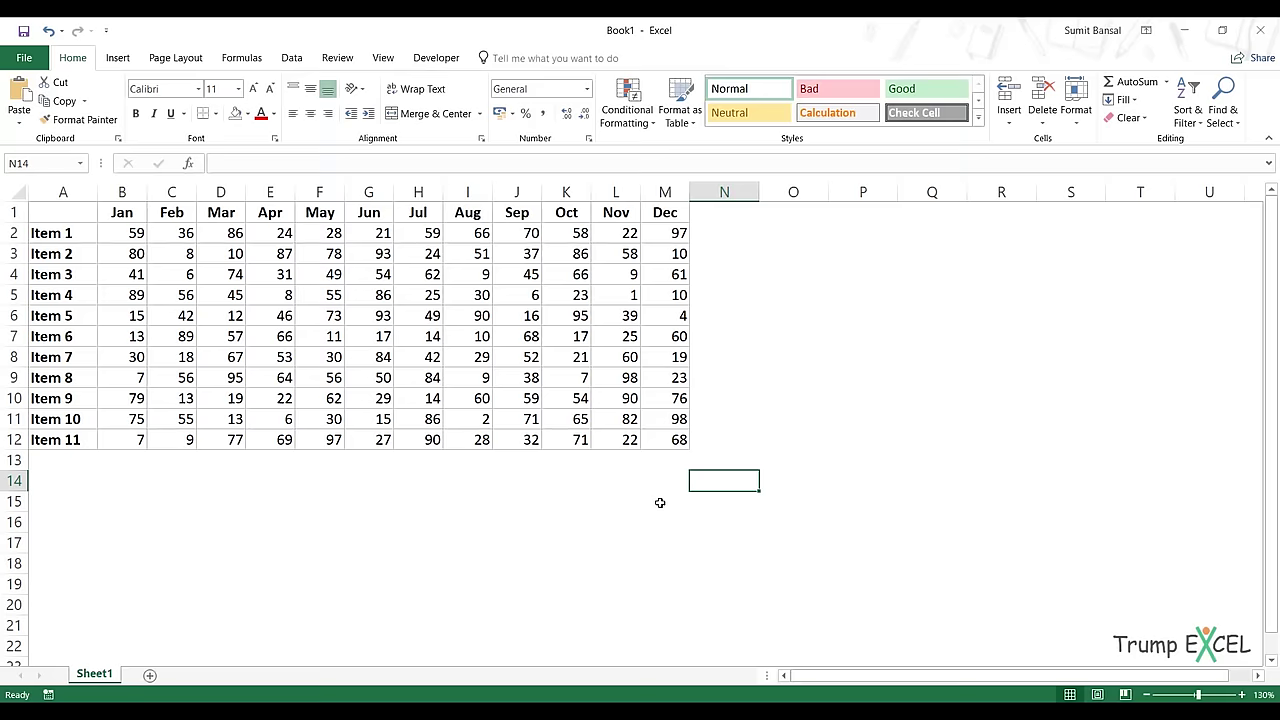
{"action": "type", "text": "=cel"}
{"action": "key", "text": "Tab"}
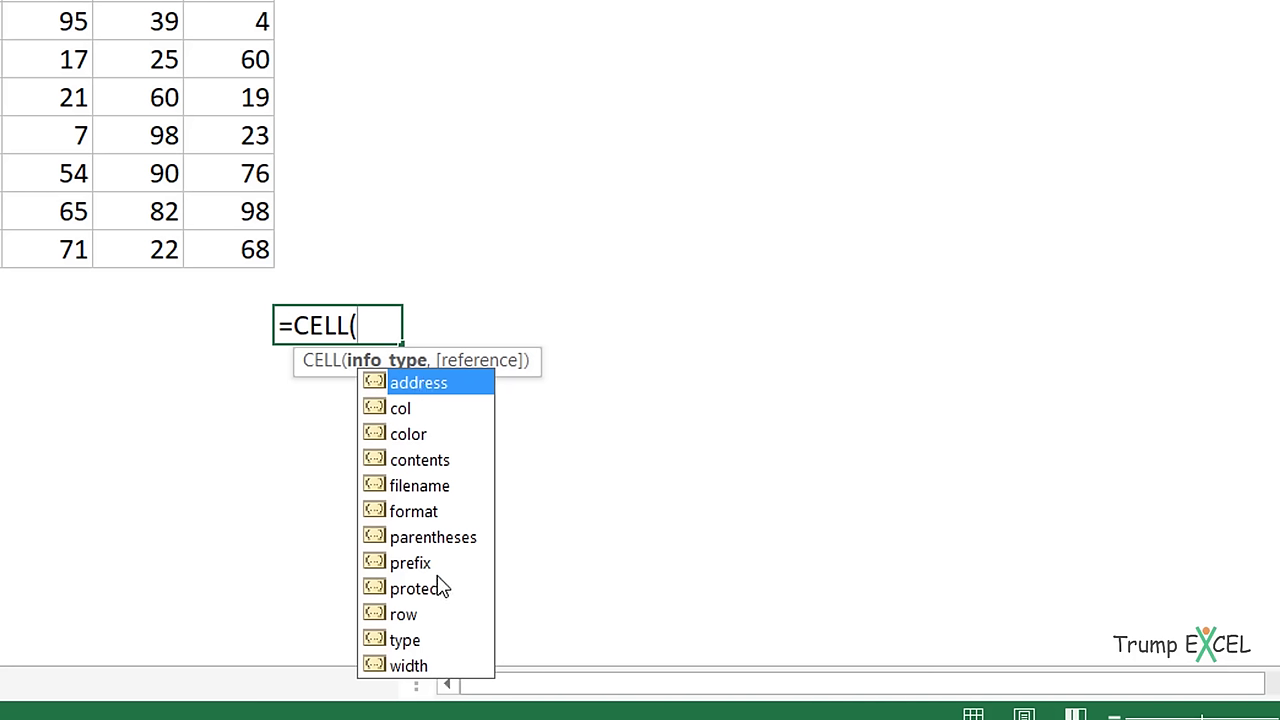
{"action": "double_click", "coordinate": [411, 410]}
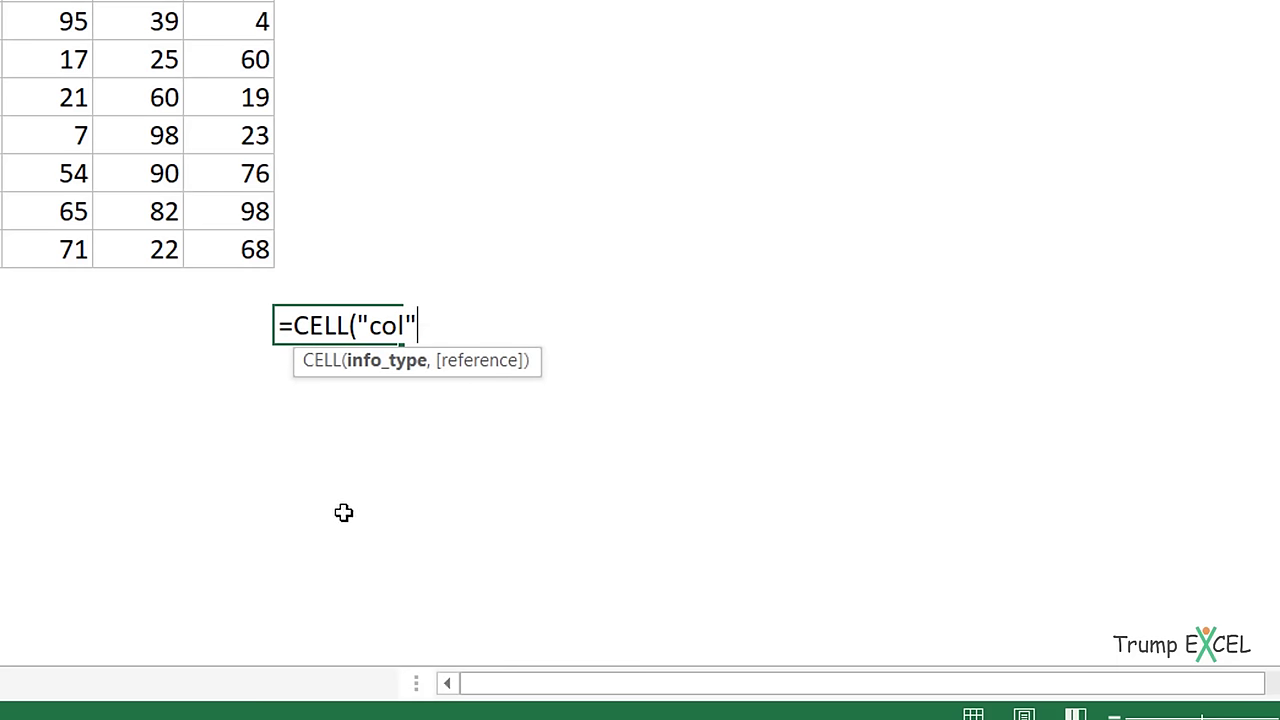
{"action": "type", "text": ")"}
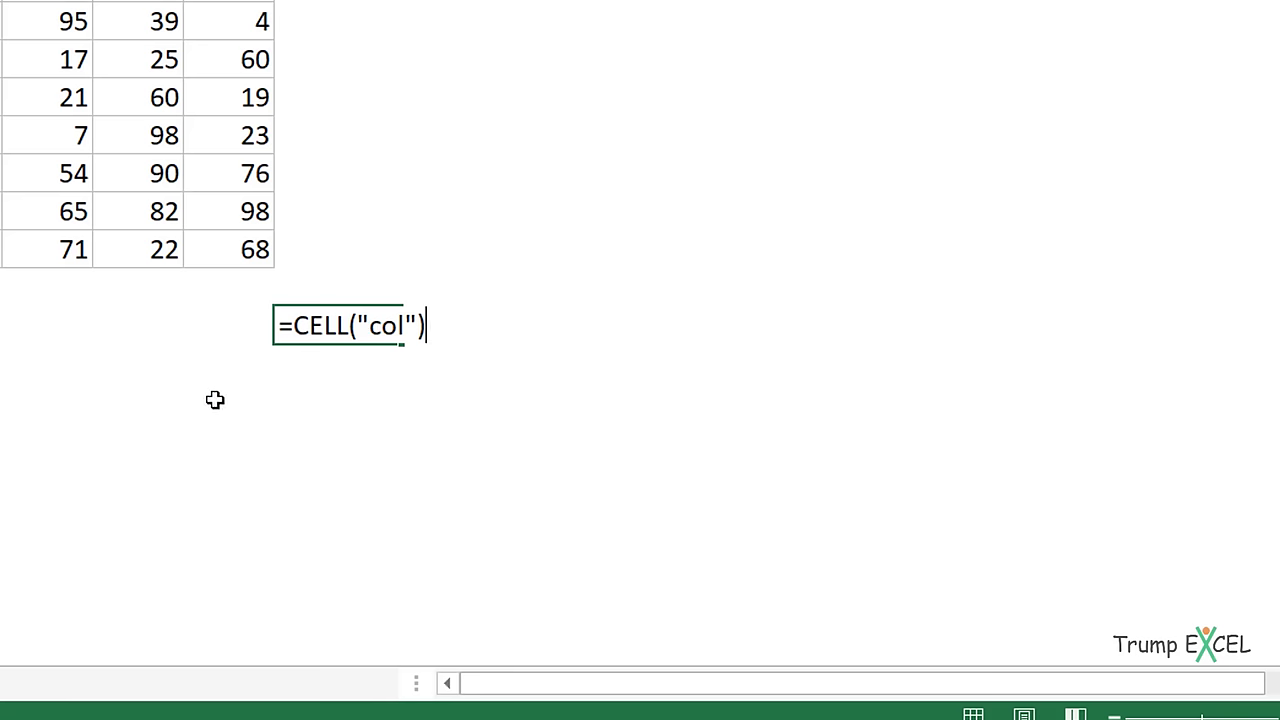
{"action": "key", "text": "Return"}
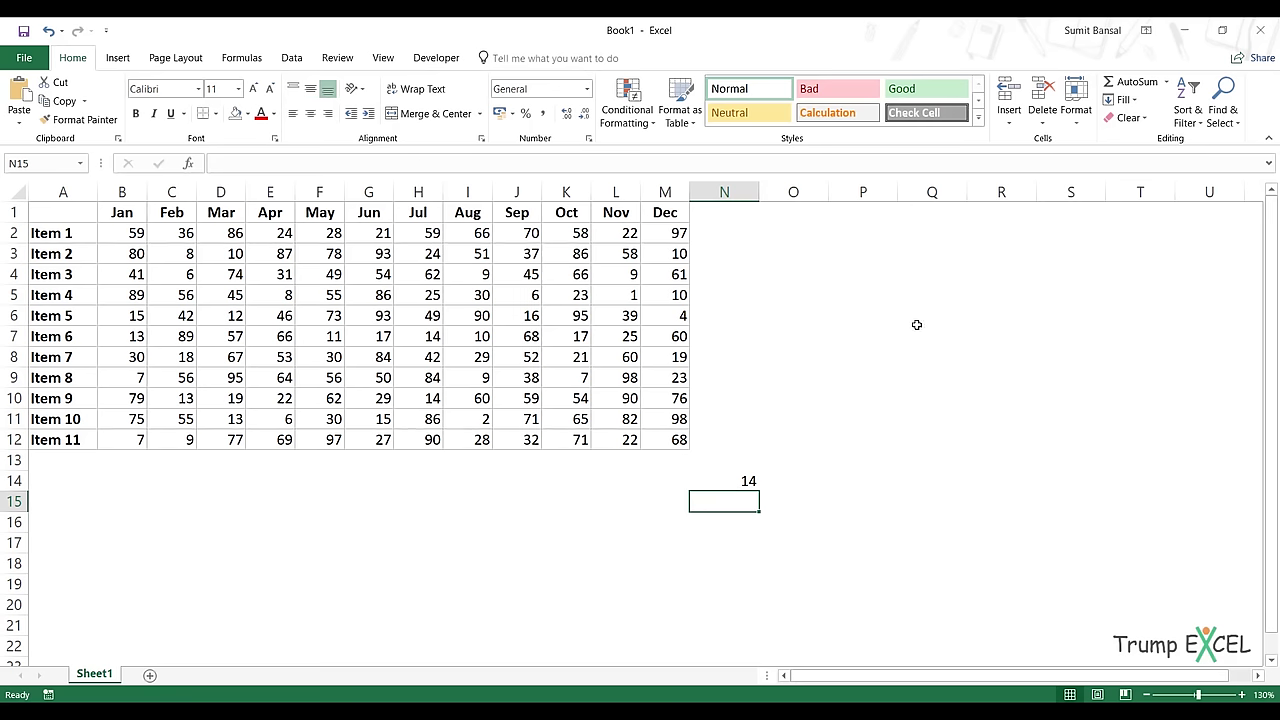
Make Q4, then F15 active and recalculate so N14 reports columns 17 and 6.
{"action": "left_click", "coordinate": [937, 266]}
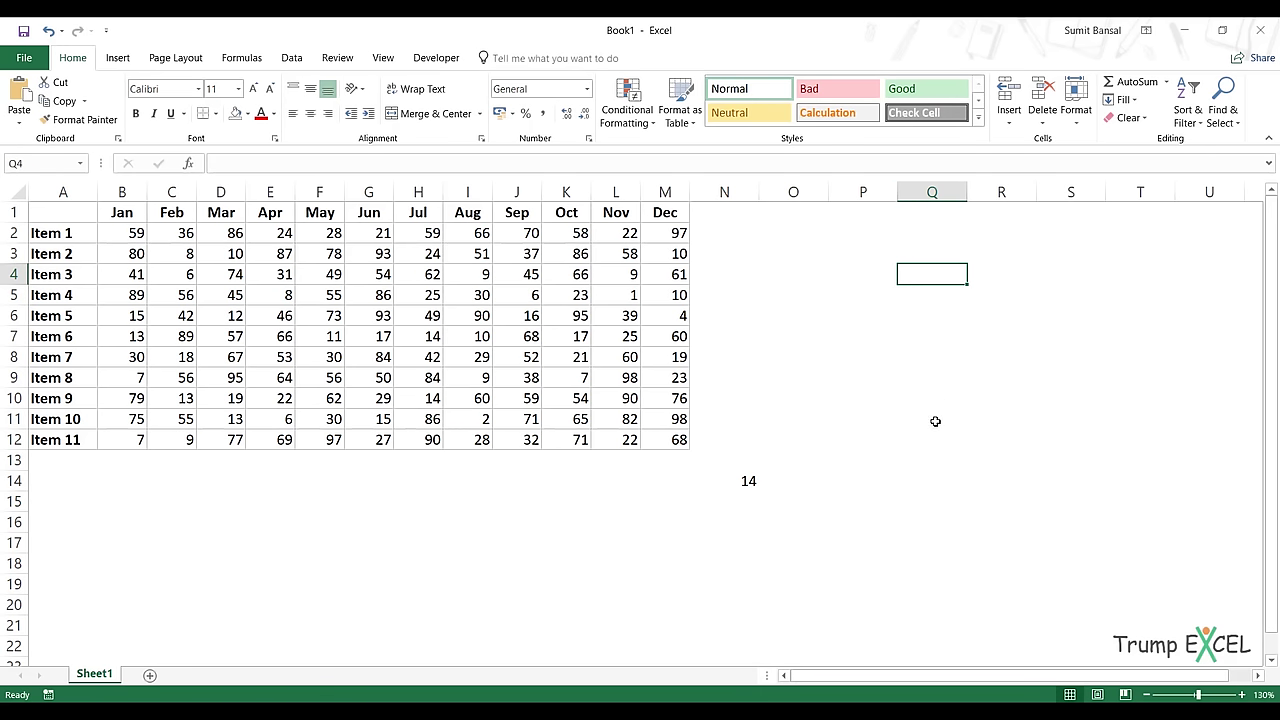
{"action": "key", "text": "F9"}
{"action": "left_click", "coordinate": [304, 506]}
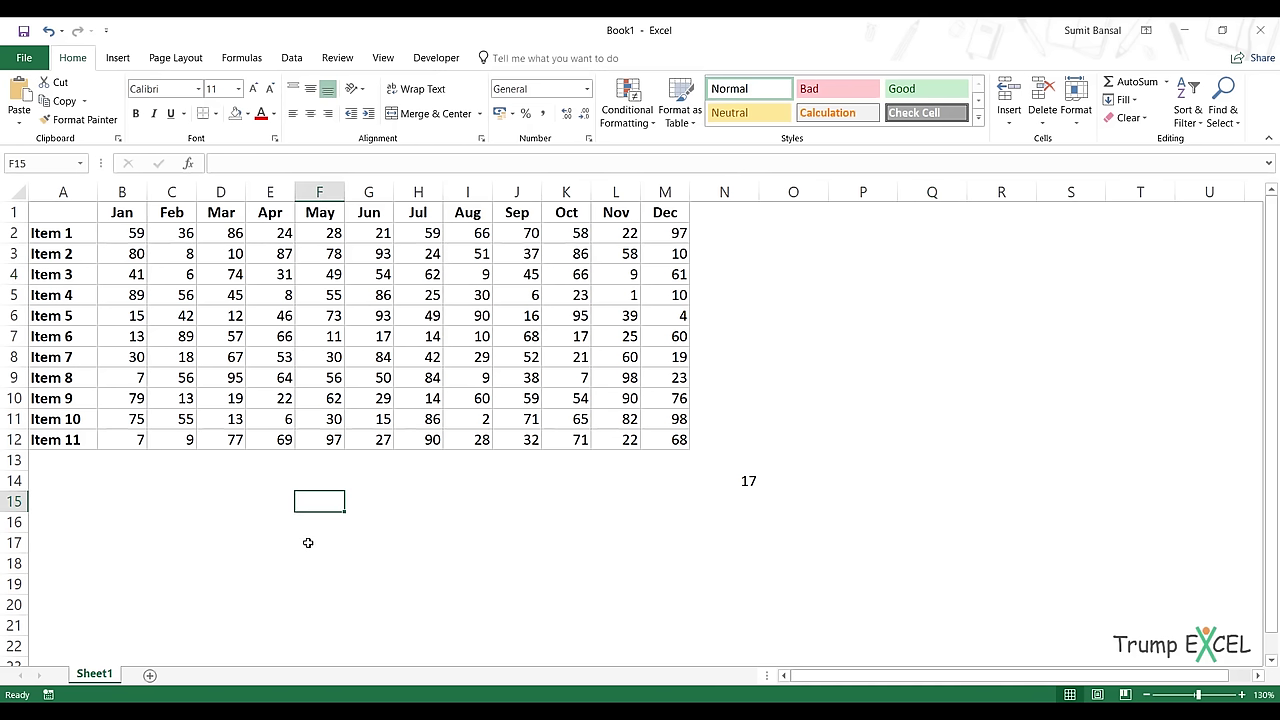
{"action": "left_click", "coordinate": [749, 481]}
Change N14's formula from CELL("col") to CELL("row").
{"action": "key", "text": "F2"}
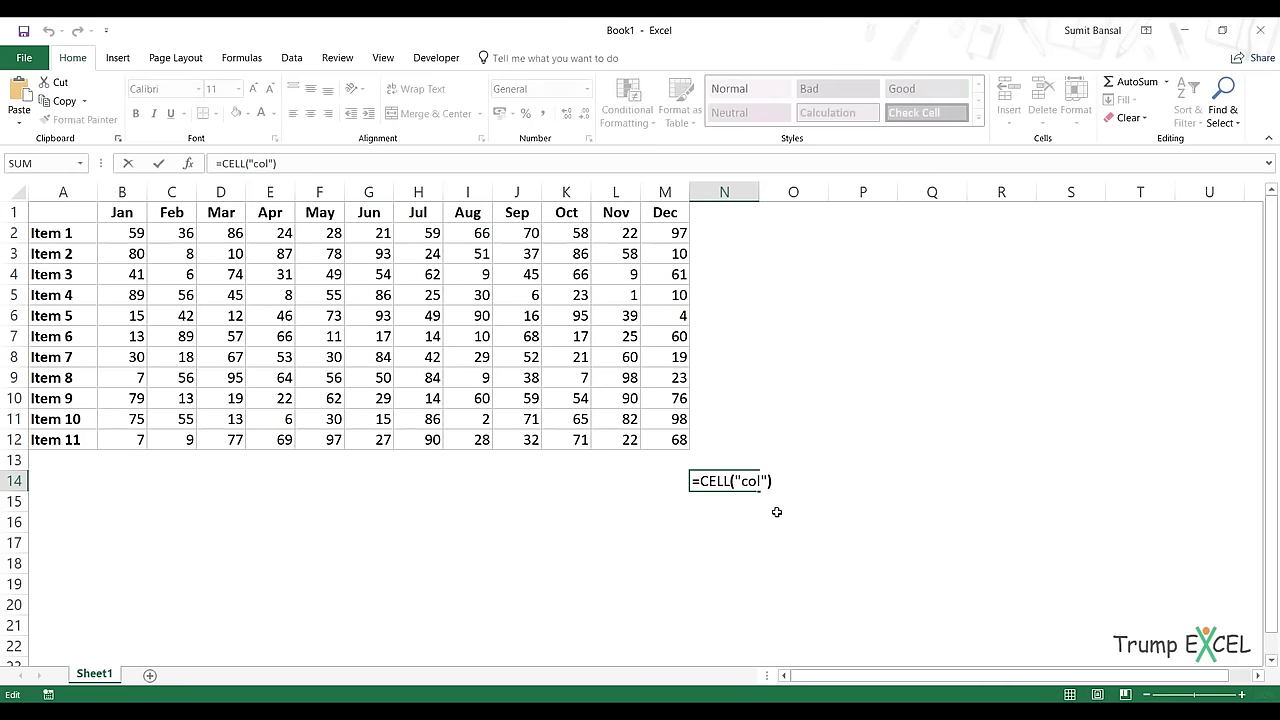
{"action": "key", "text": "Left"}
{"action": "key", "text": "Left"}
{"action": "key", "text": "shift+Left"}
{"action": "key", "text": "shift+Left"}
{"action": "key", "text": "shift+Left"}
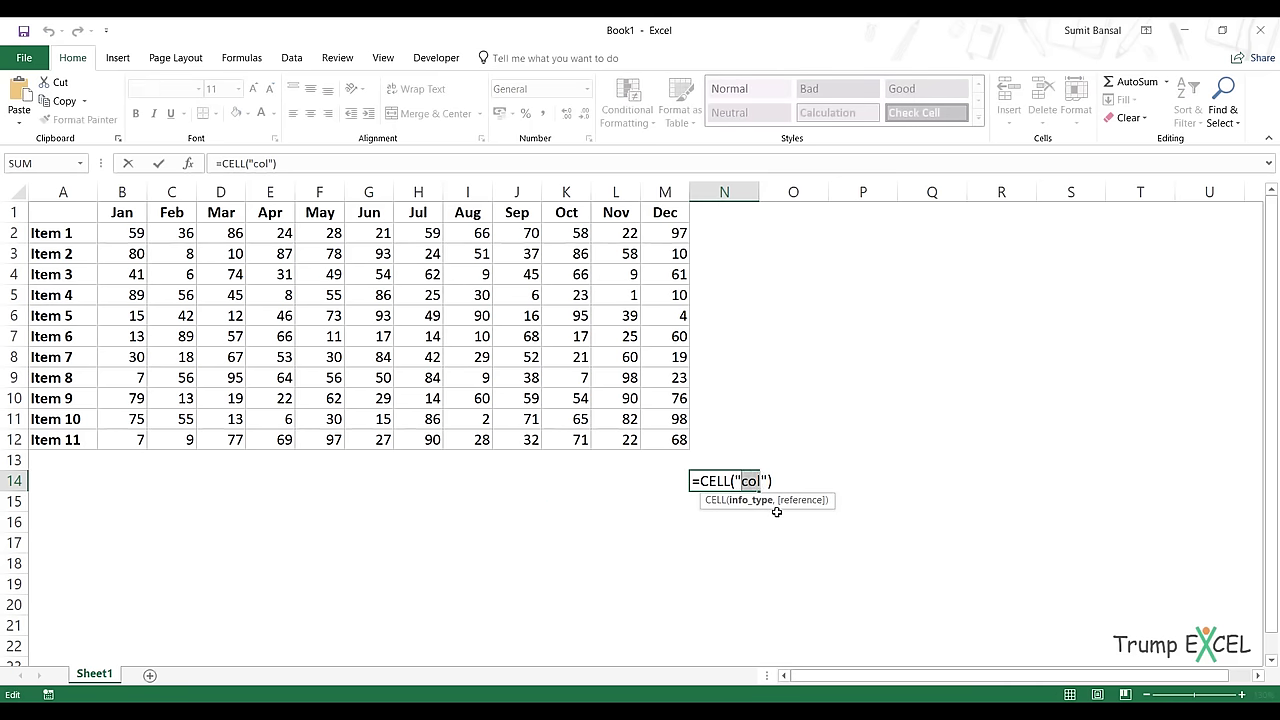
{"action": "type", "text": "row"}
{"action": "key", "text": "Return"}
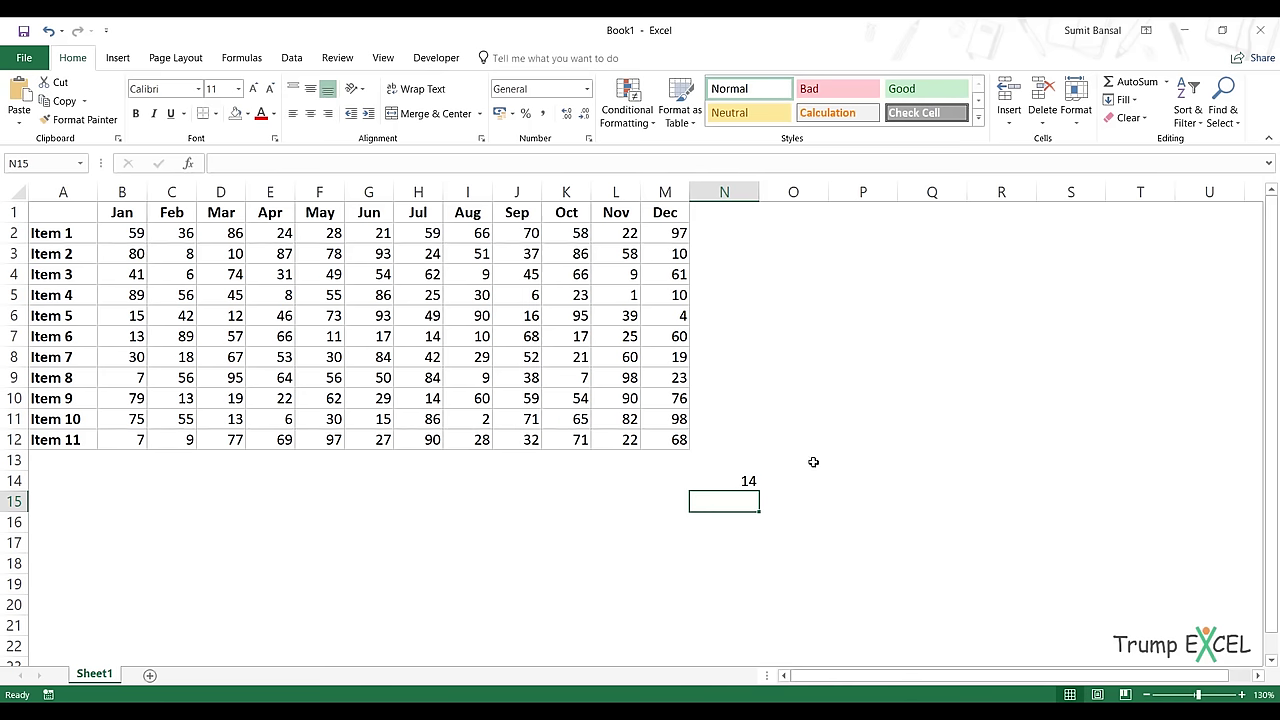
Recalculate with Q6 active to check the row number, then clear N14.
{"action": "left_click", "coordinate": [932, 313]}
{"action": "key", "text": "F9"}
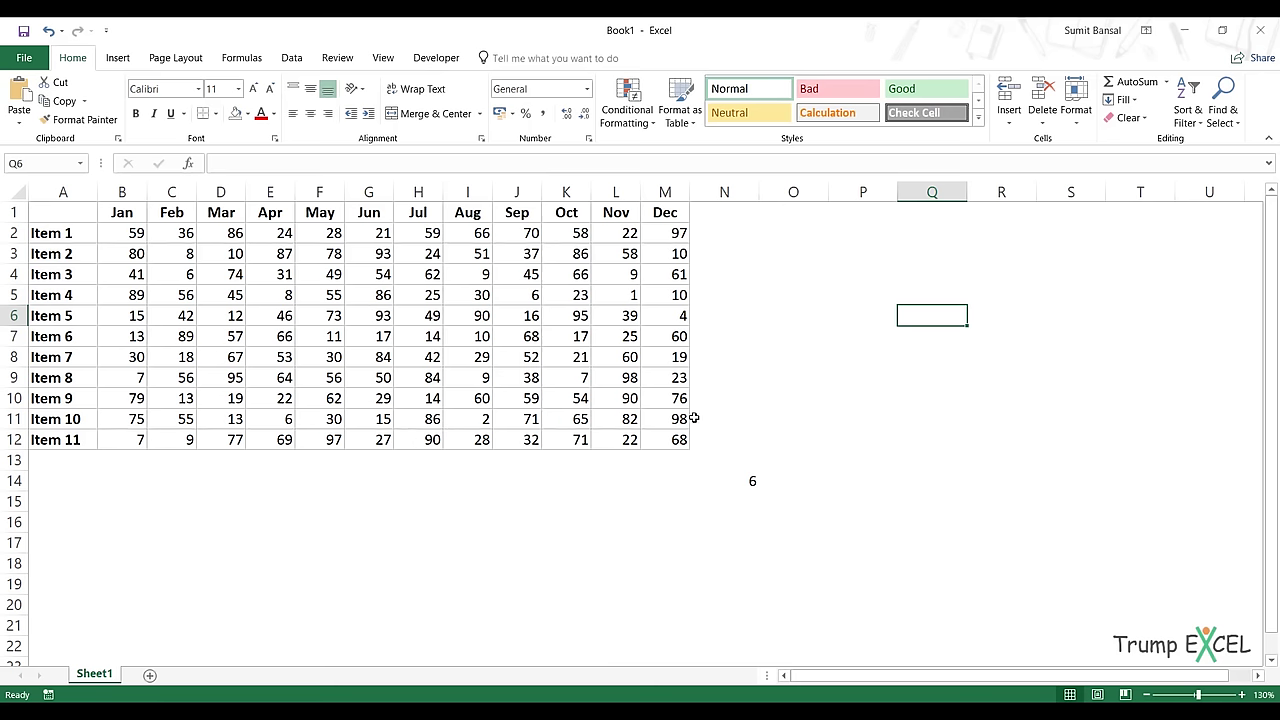
{"action": "left_click", "coordinate": [742, 481]}
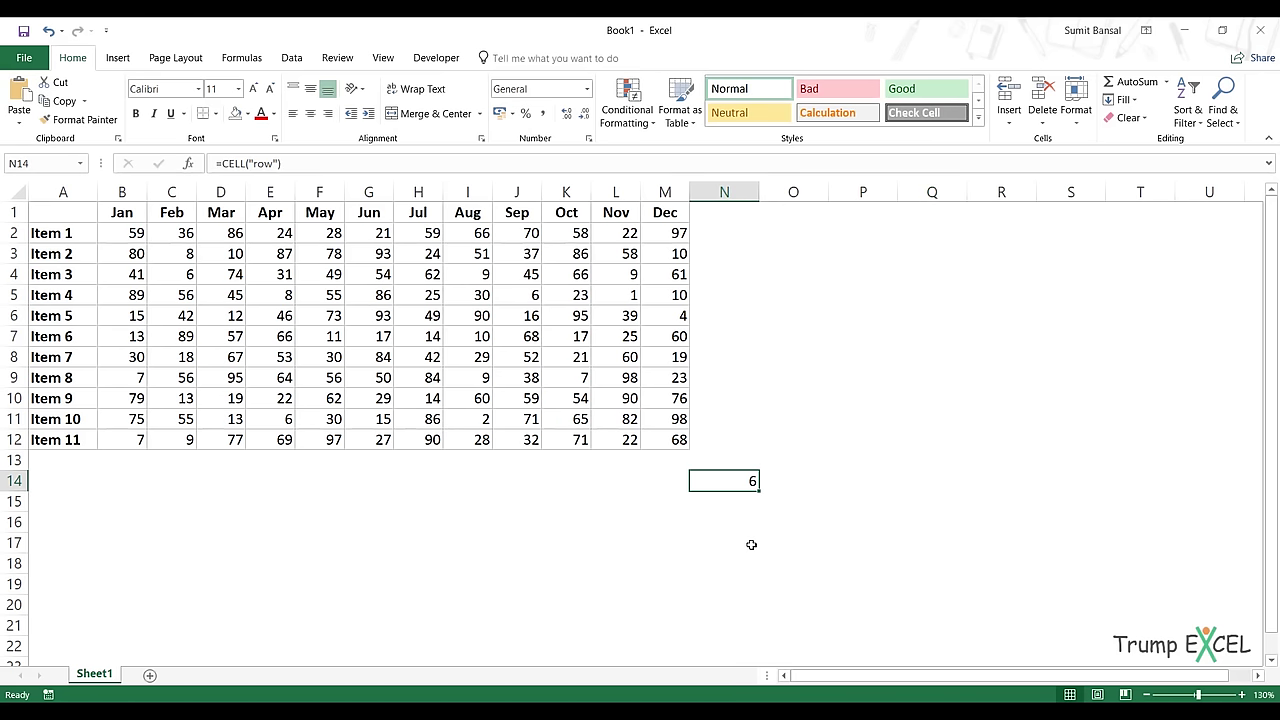
{"action": "key", "text": "Delete"}
Type =OR(CELL("col")=COLUMN(),CELL("row")=ROW()) in N14, select its text, then cancel the entry.
{"action": "type", "text": "="}
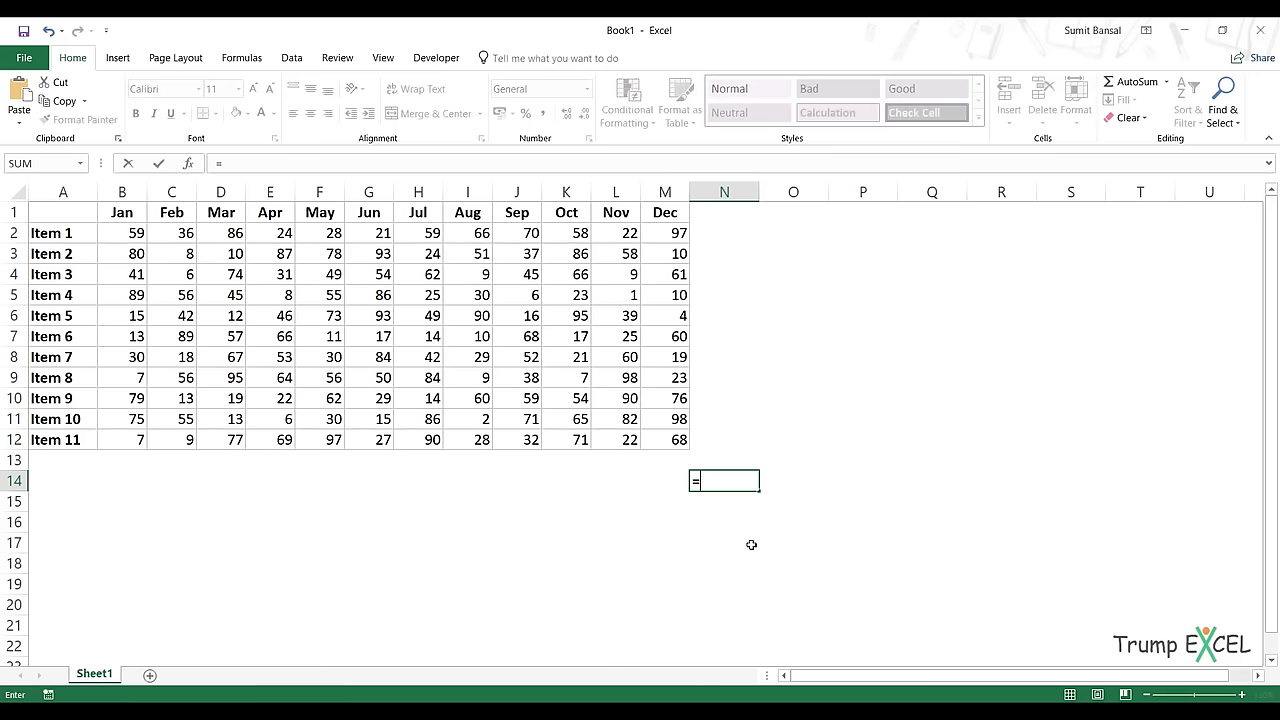
{"action": "type", "text": "OR("}
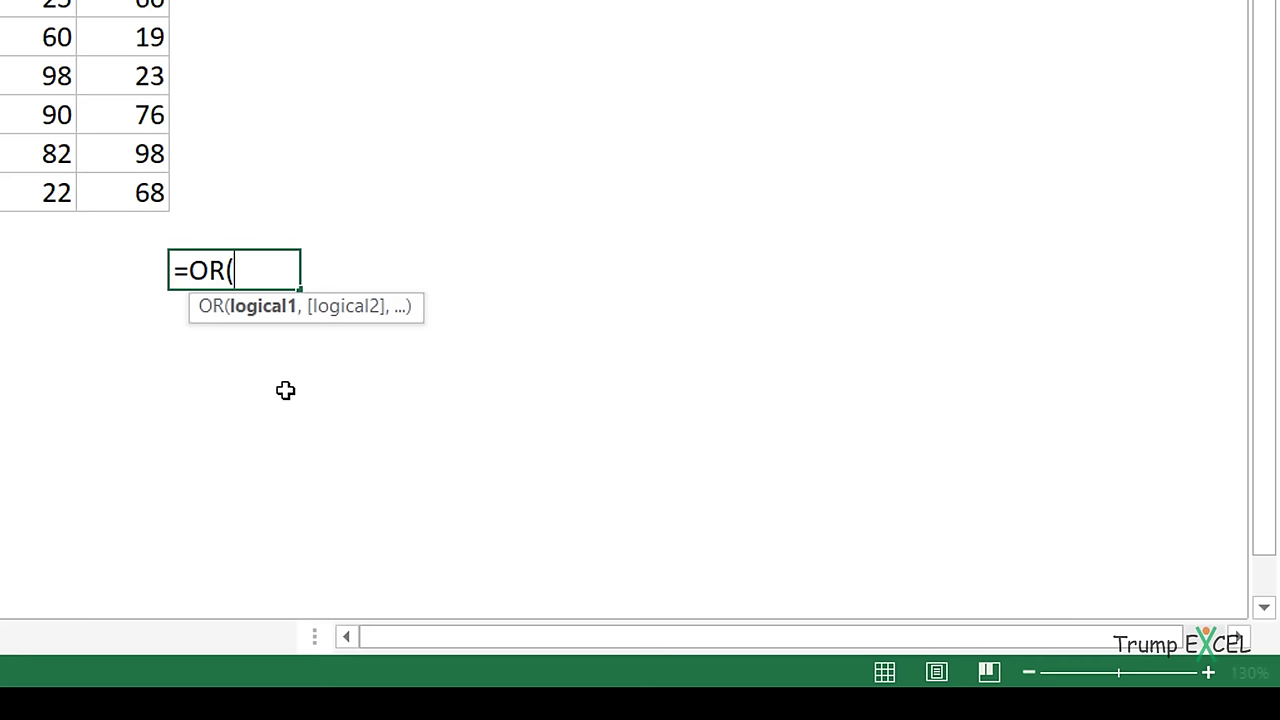
{"action": "type", "text": "CELL("}
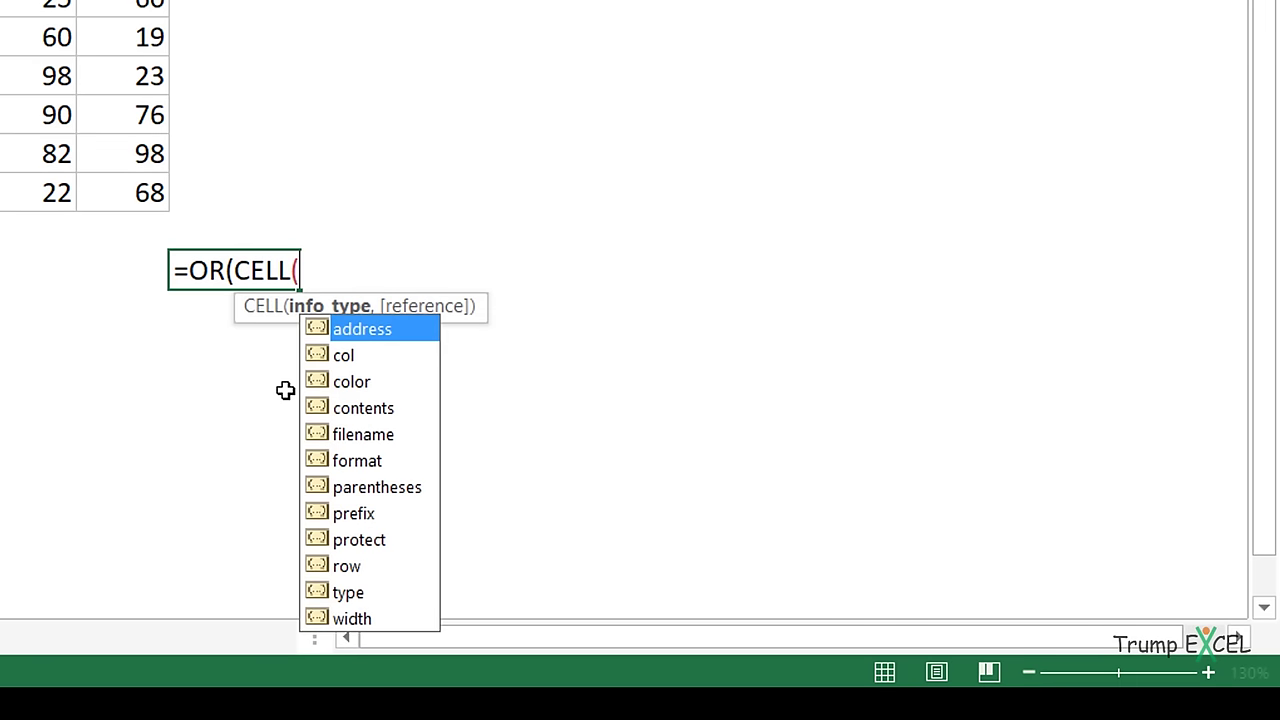
{"action": "type", "text": "\"col\")=C"}
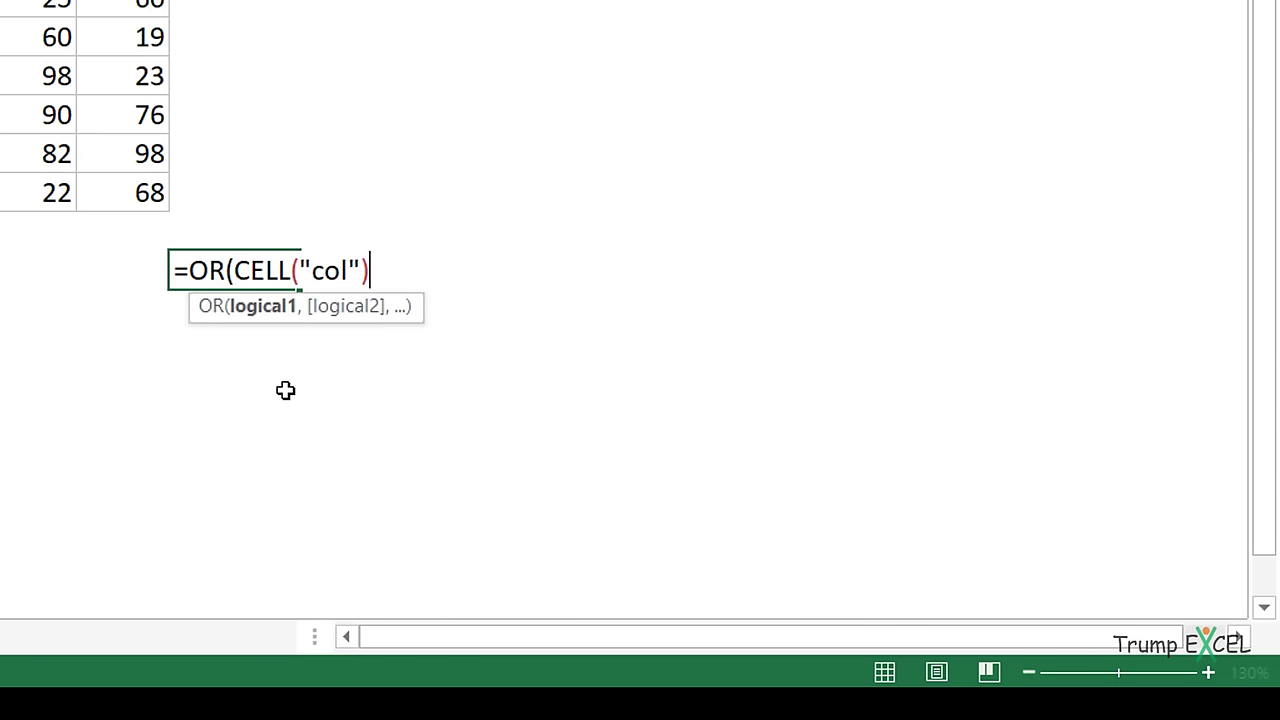
{"action": "type", "text": "OLUMN"}
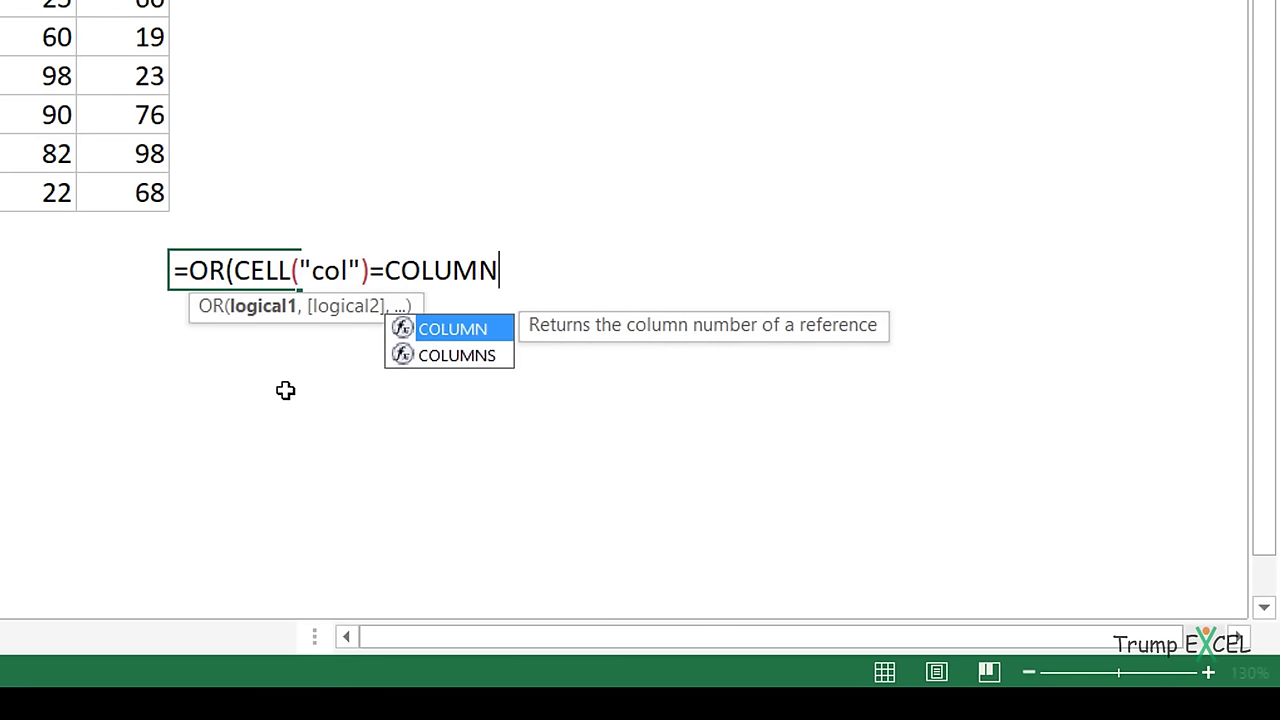
{"action": "type", "text": "(),C"}
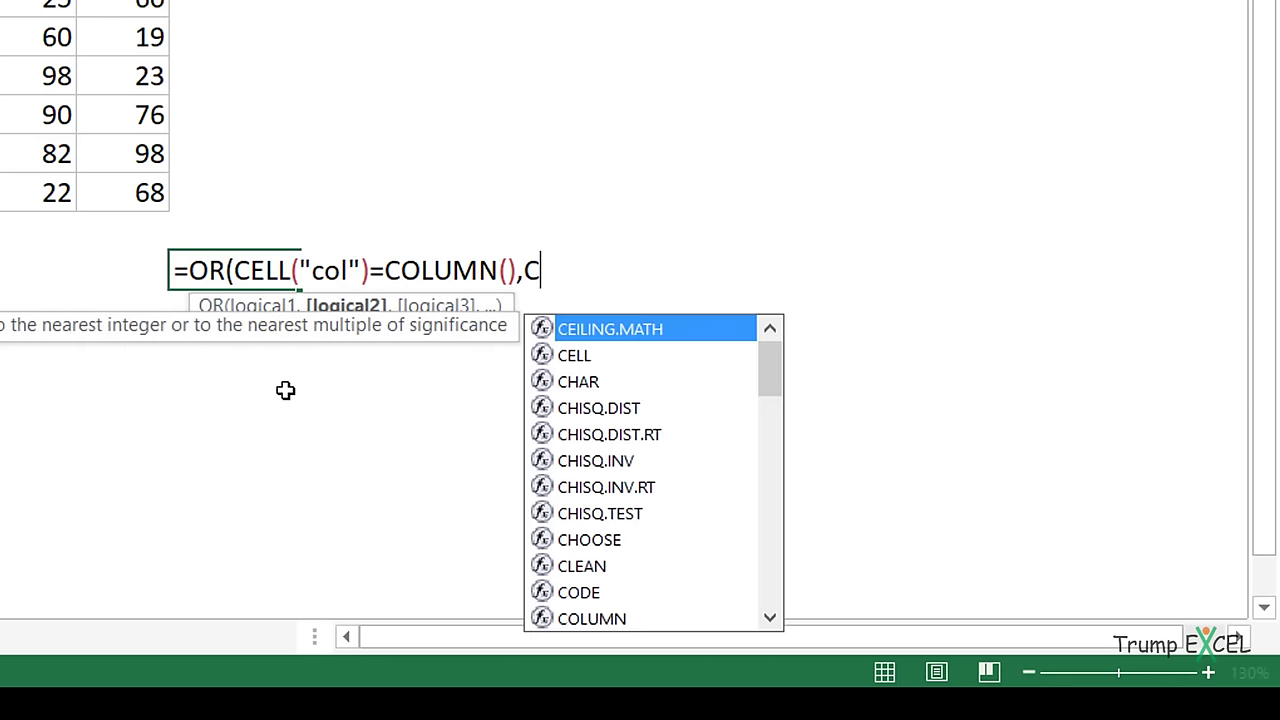
{"action": "type", "text": "ELL(\"R"}
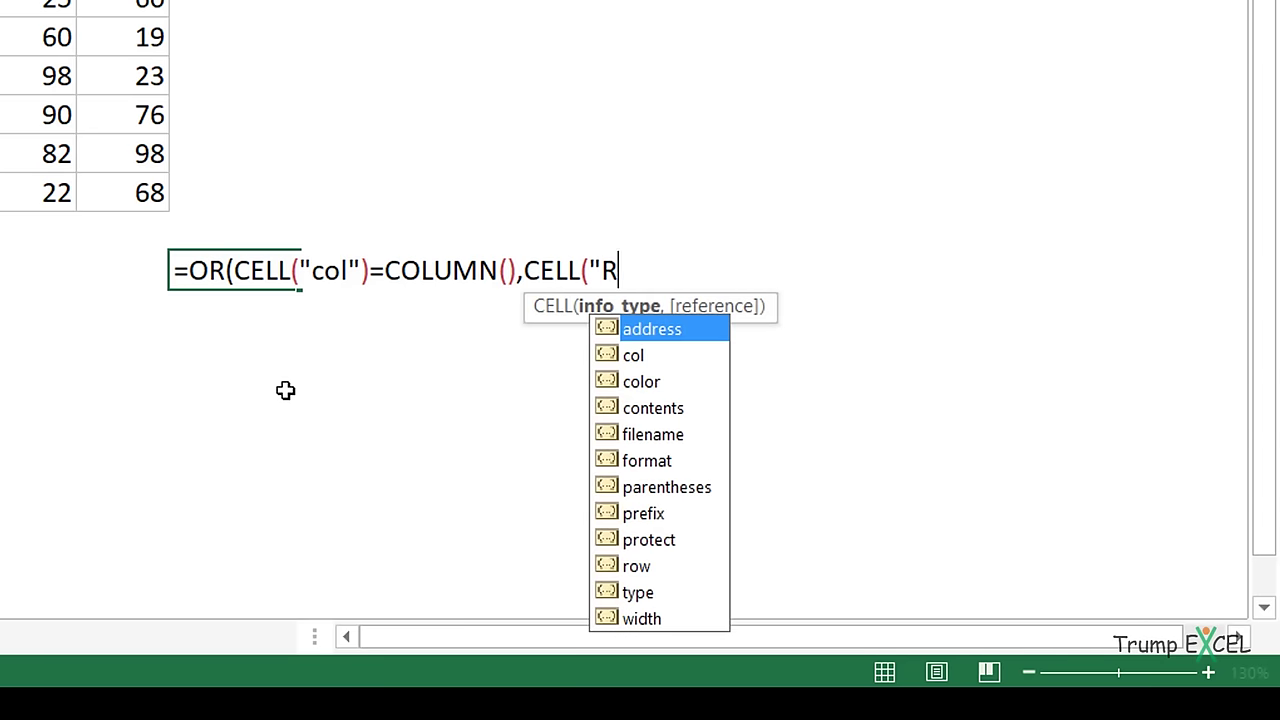
{"action": "key", "text": "BackSpace"}
{"action": "type", "text": "row\")=ROW"}
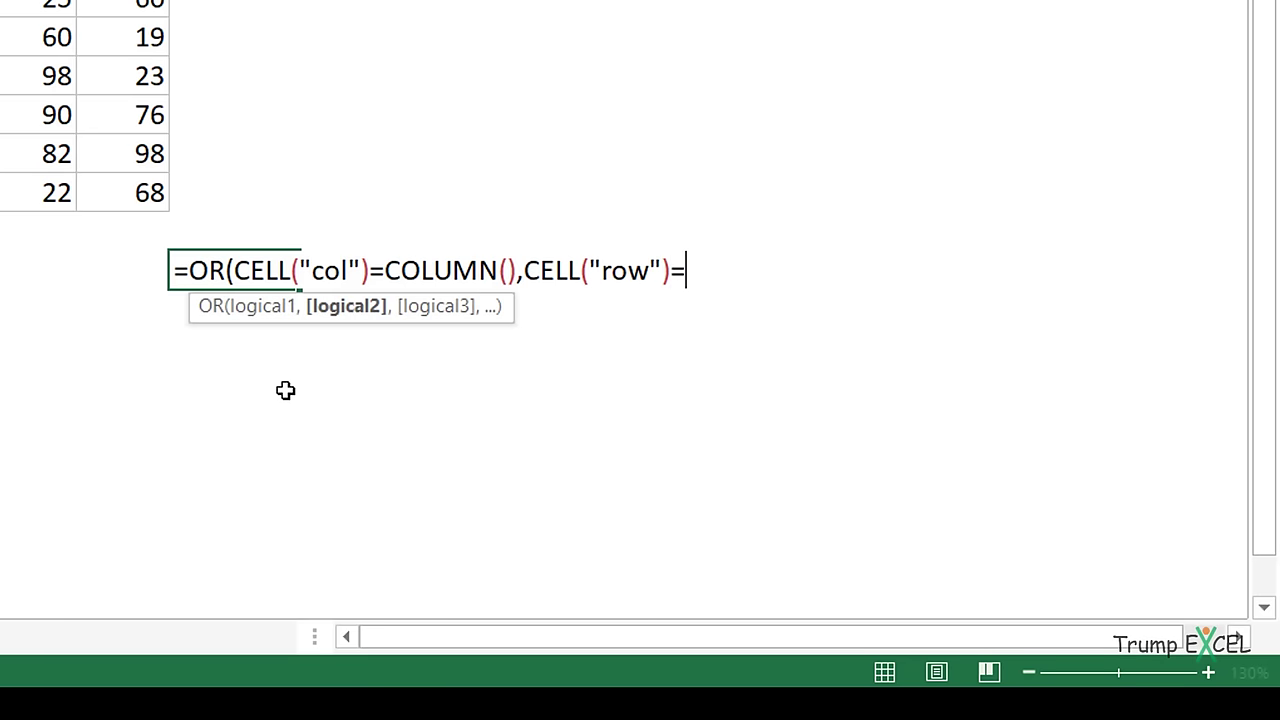
{"action": "type", "text": ")"}
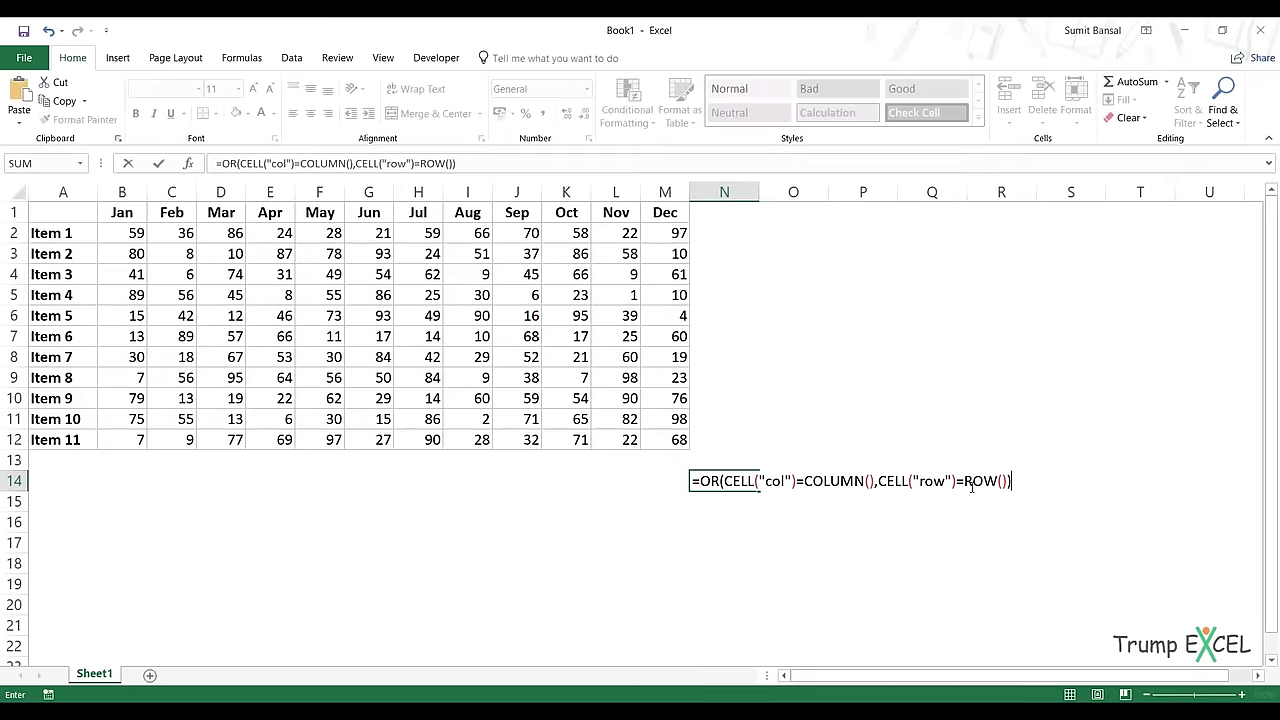
{"action": "left_click_drag", "start_coordinate": [457, 163], "coordinate": [216, 163]}
{"action": "key", "text": "ctrl+c"}
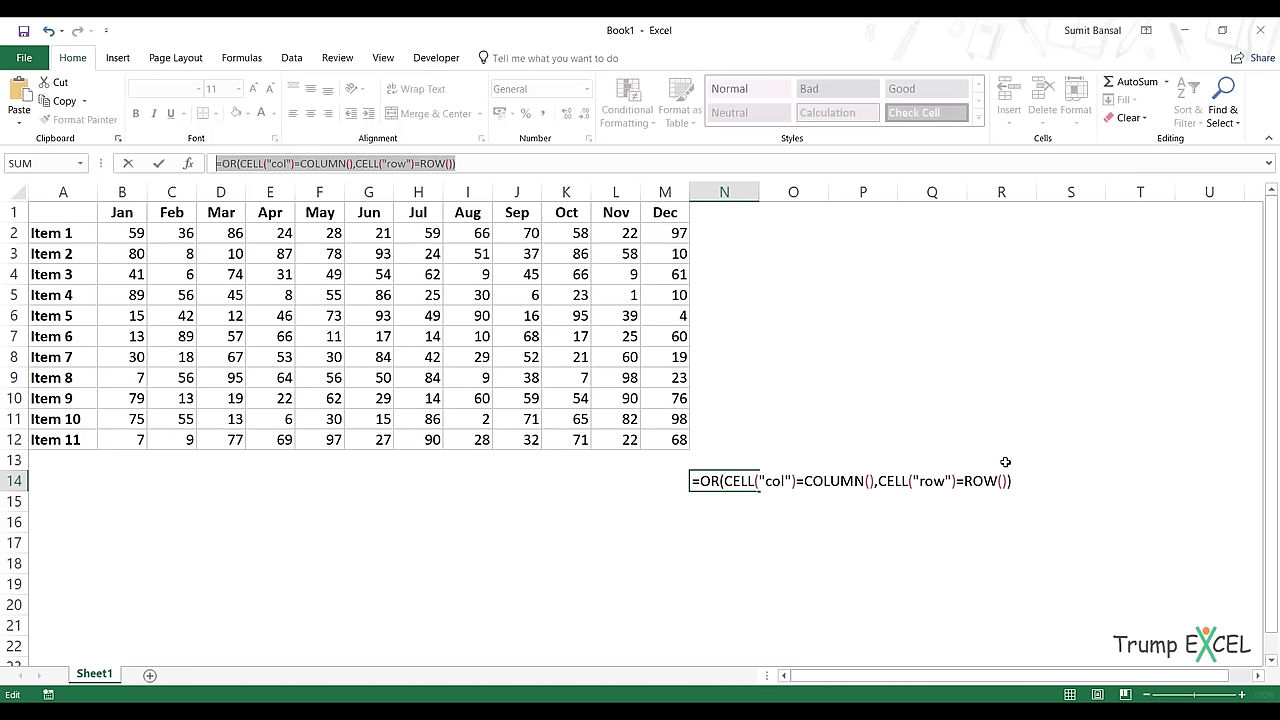
{"action": "key", "text": "Escape"}
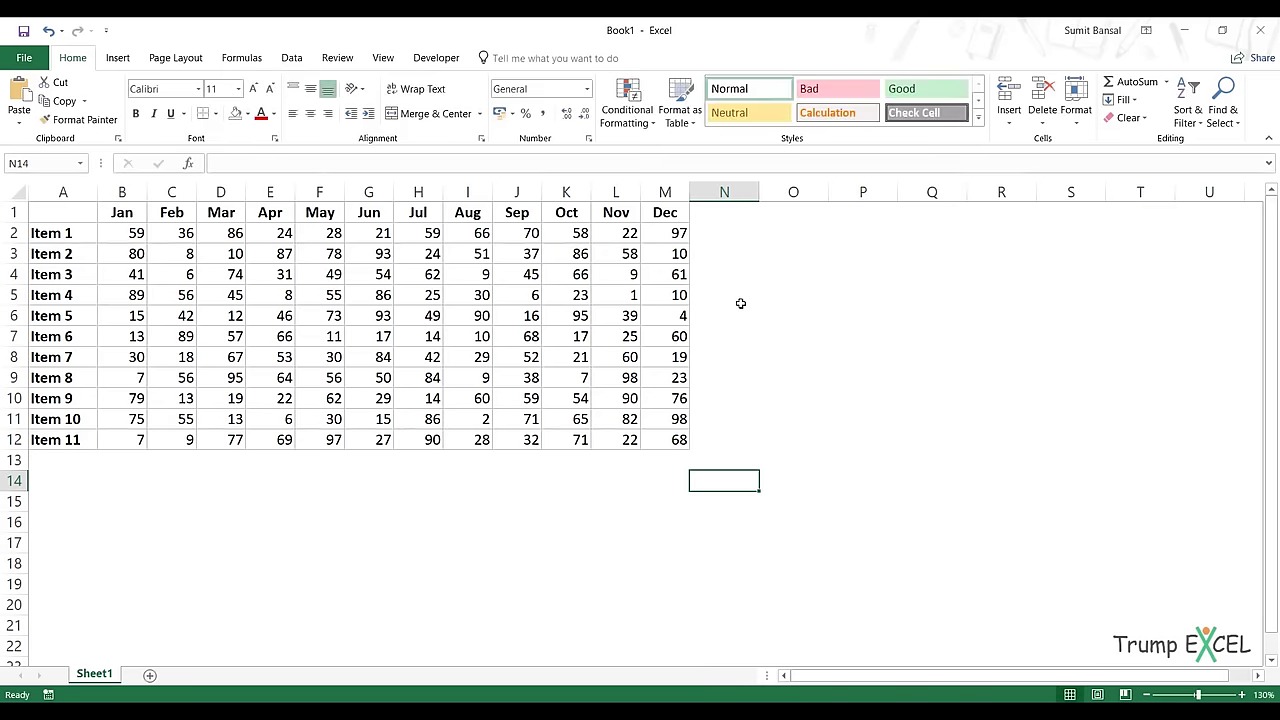
For table A1:M12, create a formula-based conditional format rule using =OR(CELL("col")=COLUMN(),CELL("row")=ROW()).
{"action": "left_click_drag", "start_coordinate": [45, 212], "coordinate": [650, 440]}
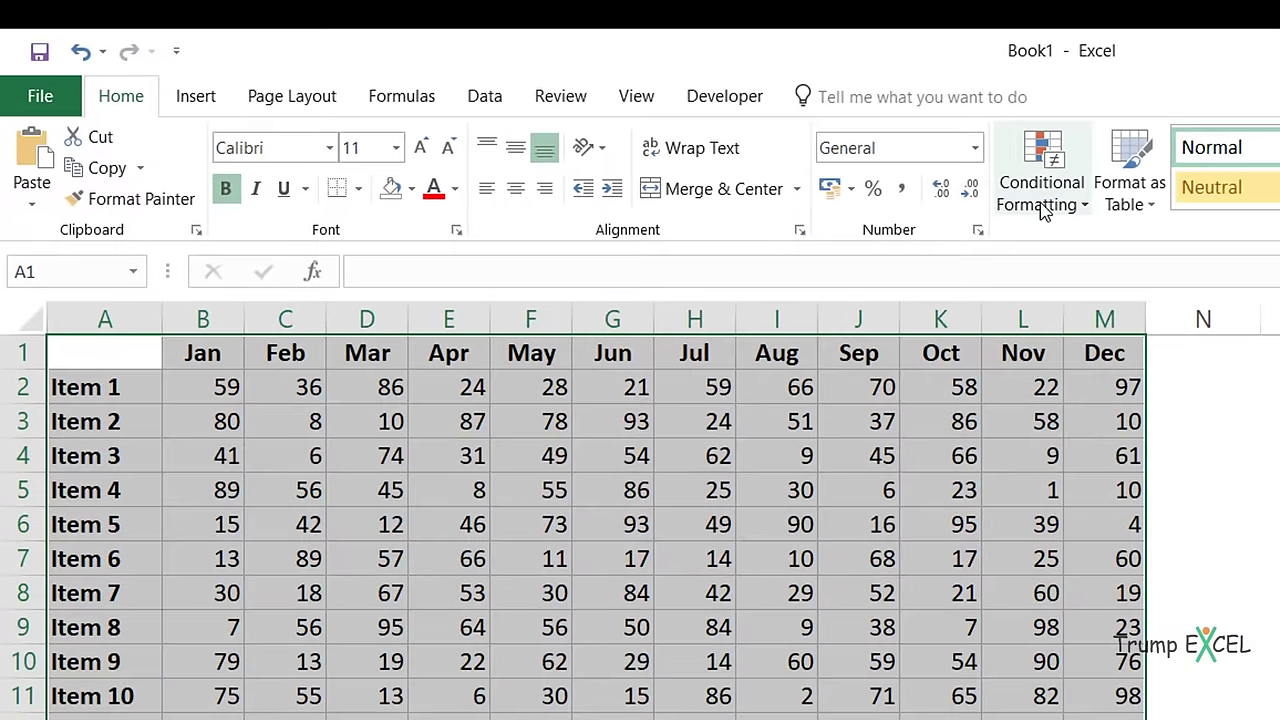
{"action": "left_click", "coordinate": [1041, 200]}
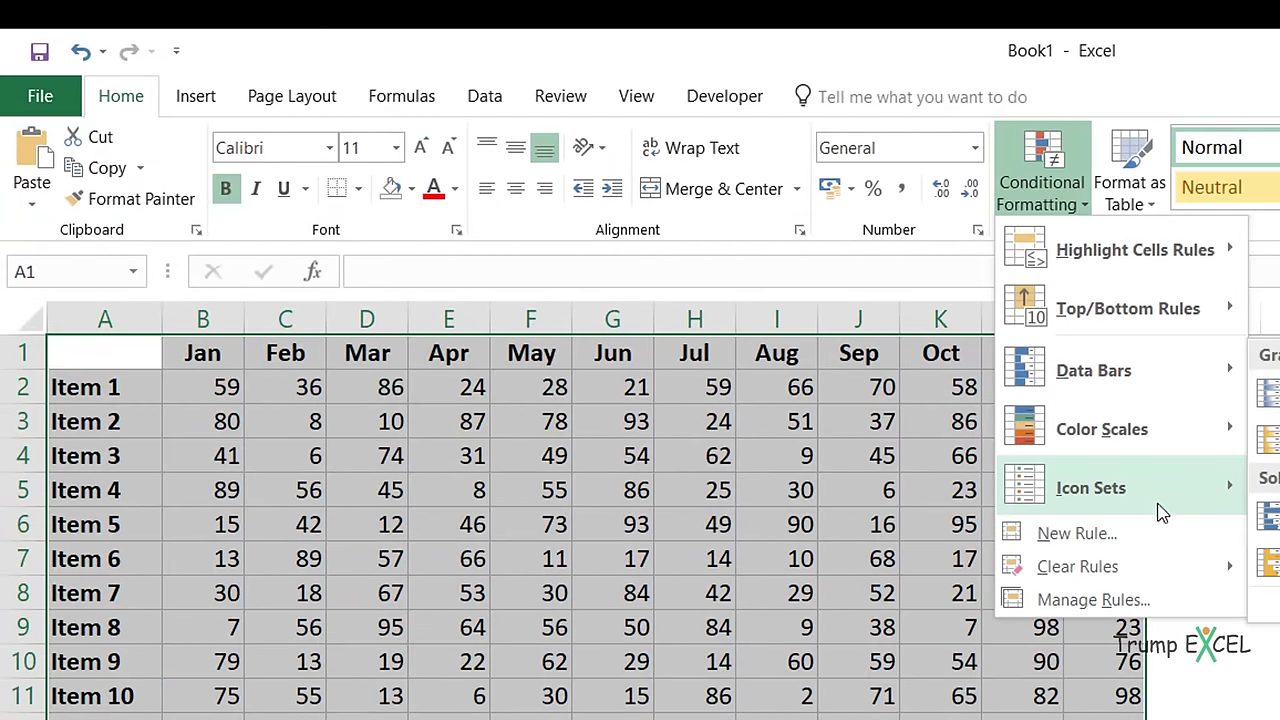
{"action": "left_click", "coordinate": [1158, 546]}
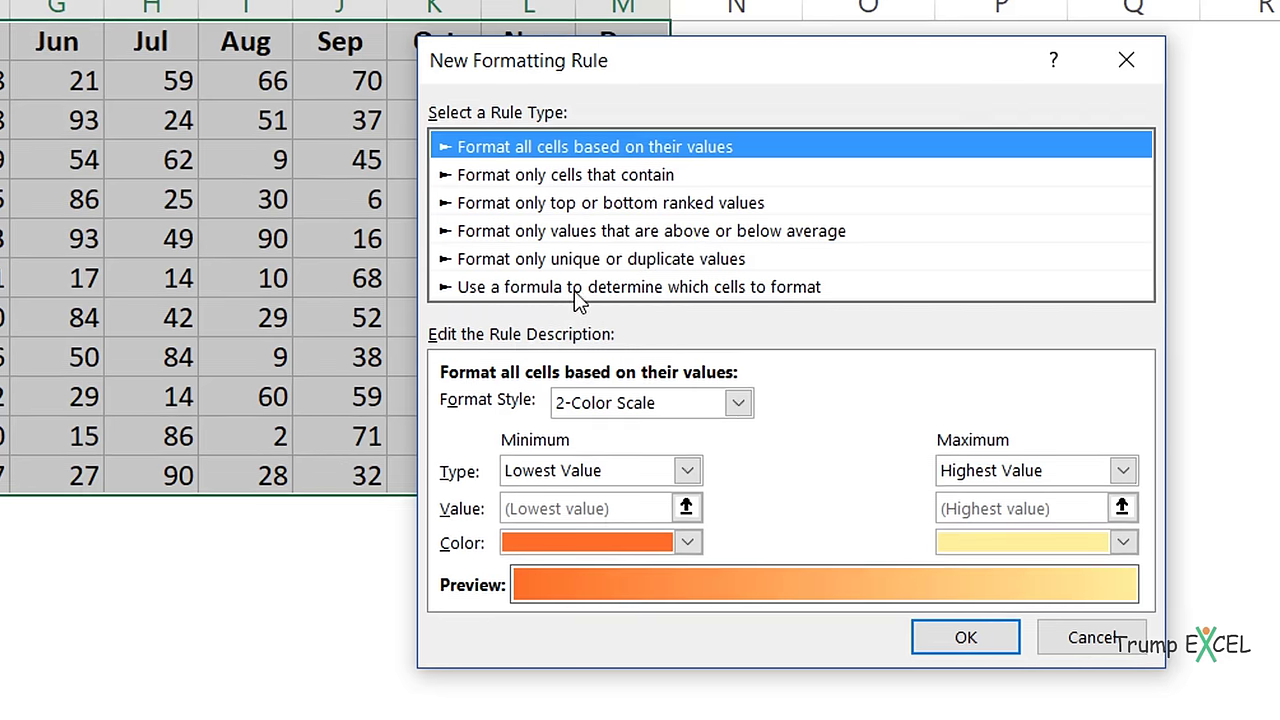
{"action": "left_click", "coordinate": [580, 288]}
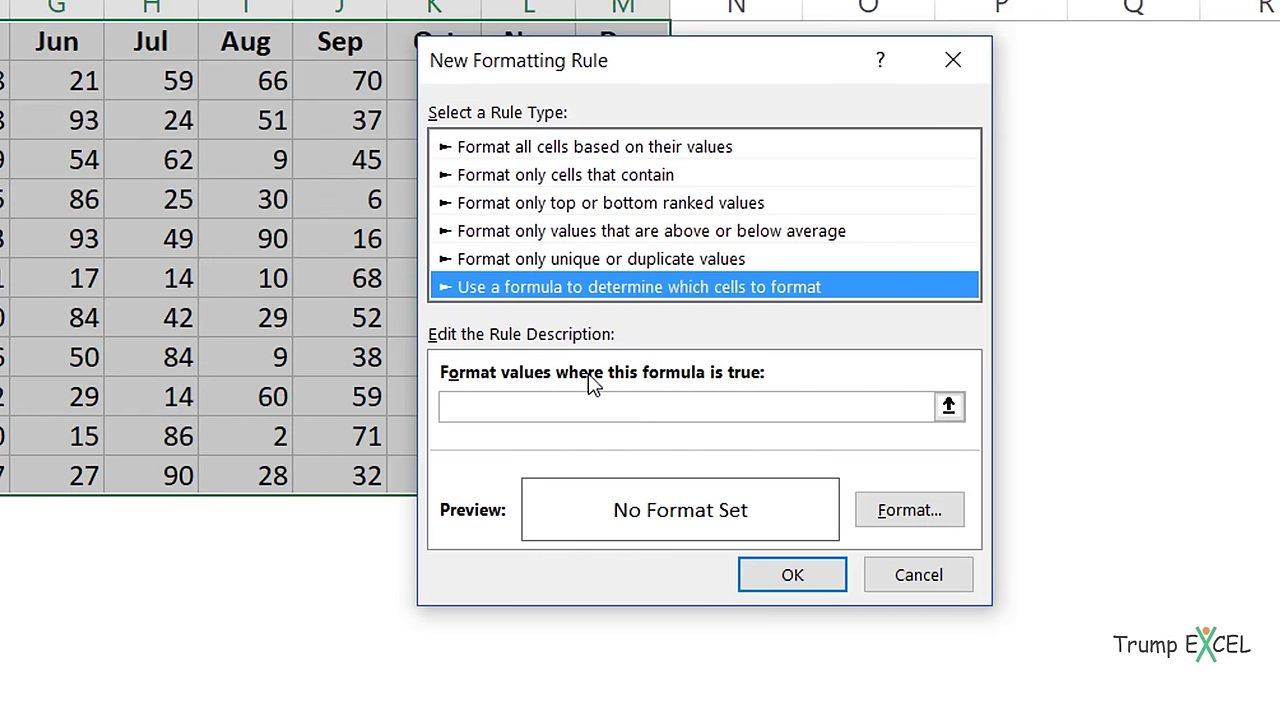
{"action": "left_click", "coordinate": [590, 409]}
{"action": "key", "text": "ctrl+v"}
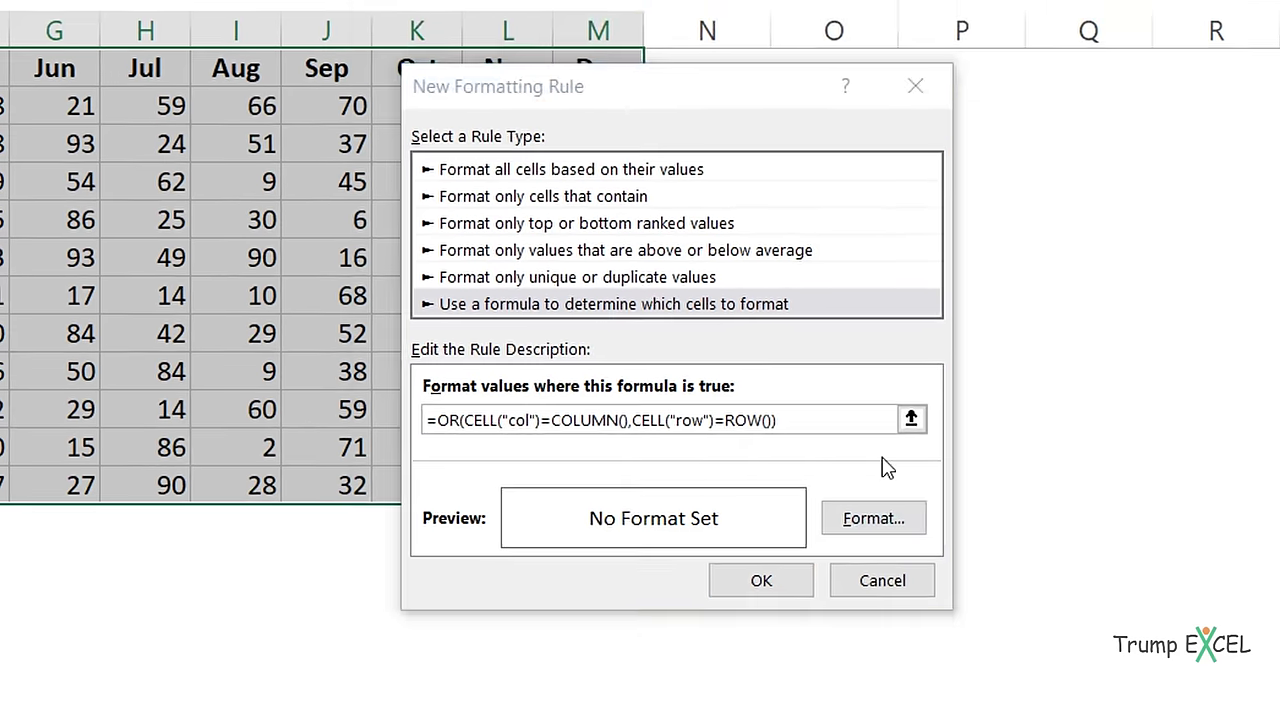
Give the rule a light orange fill and apply it.
{"action": "left_click", "coordinate": [873, 518]}
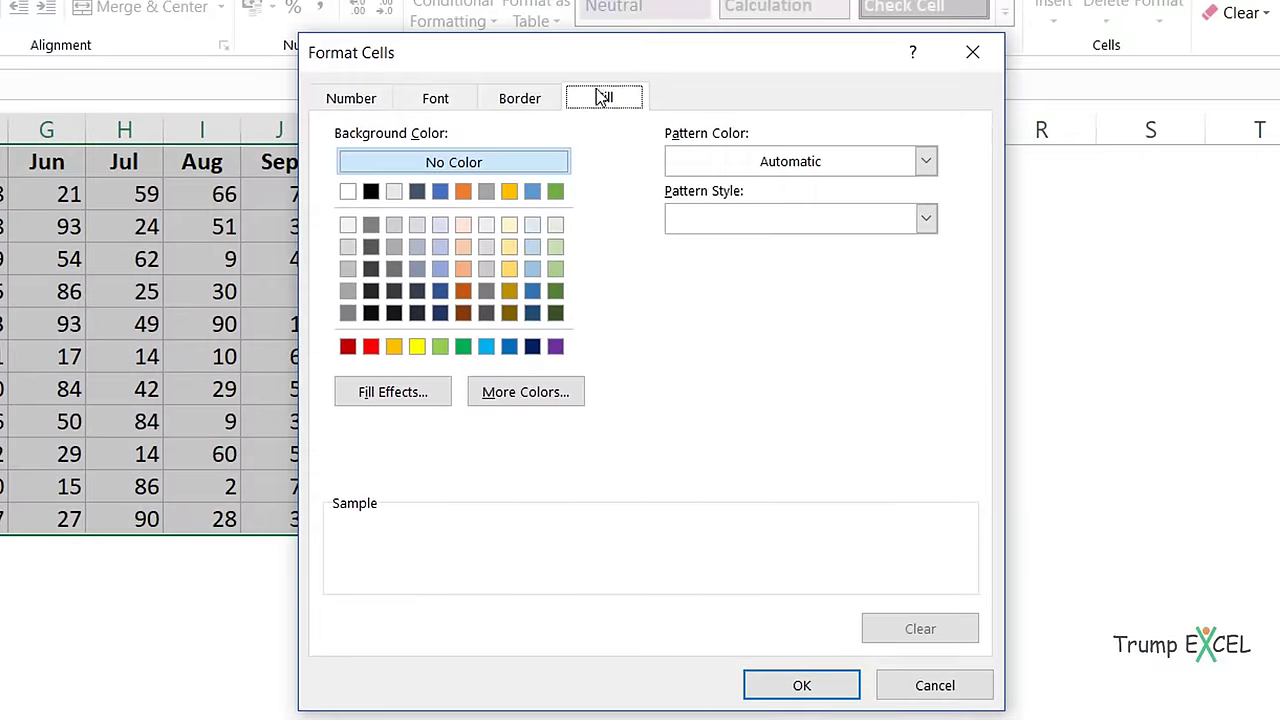
{"action": "left_click", "coordinate": [463, 268]}
{"action": "left_click", "coordinate": [801, 685]}
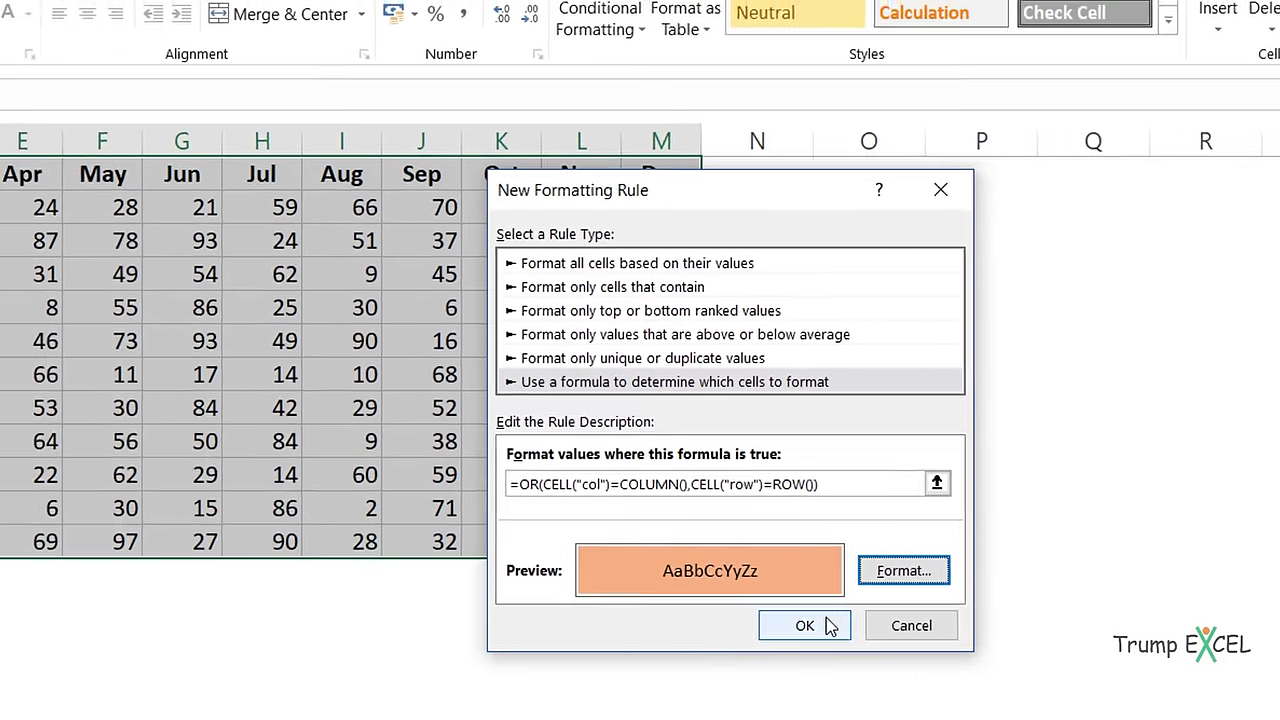
{"action": "left_click", "coordinate": [822, 625]}
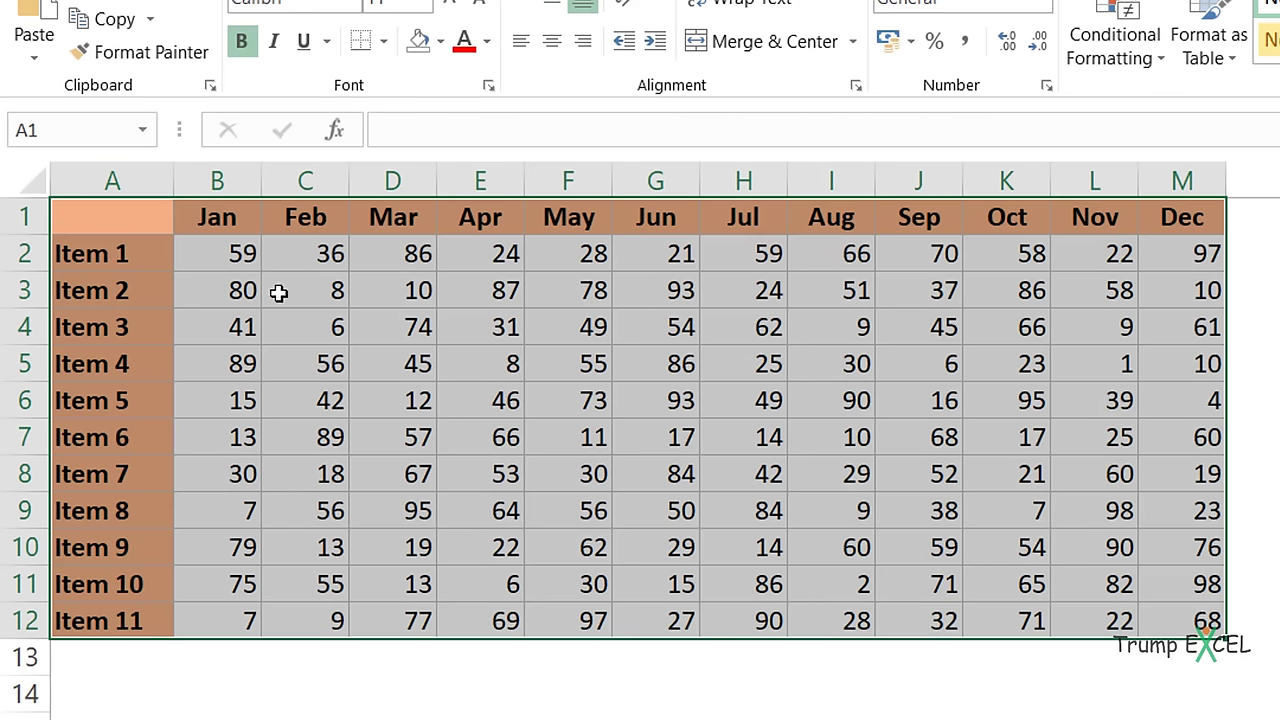
Select F5, then I8 and recalculate so the orange highlight moves to row 8 and Aug; show the Developer tab.
{"action": "left_click", "coordinate": [575, 363]}
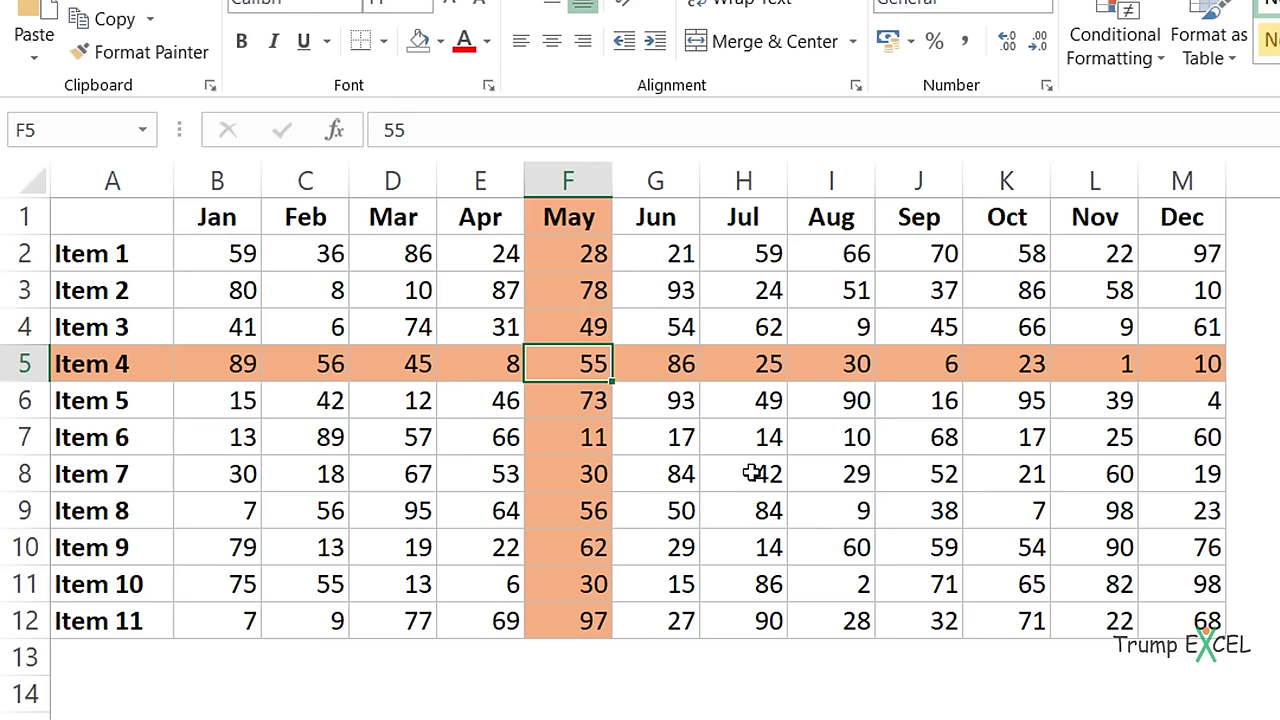
{"action": "left_click", "coordinate": [791, 480]}
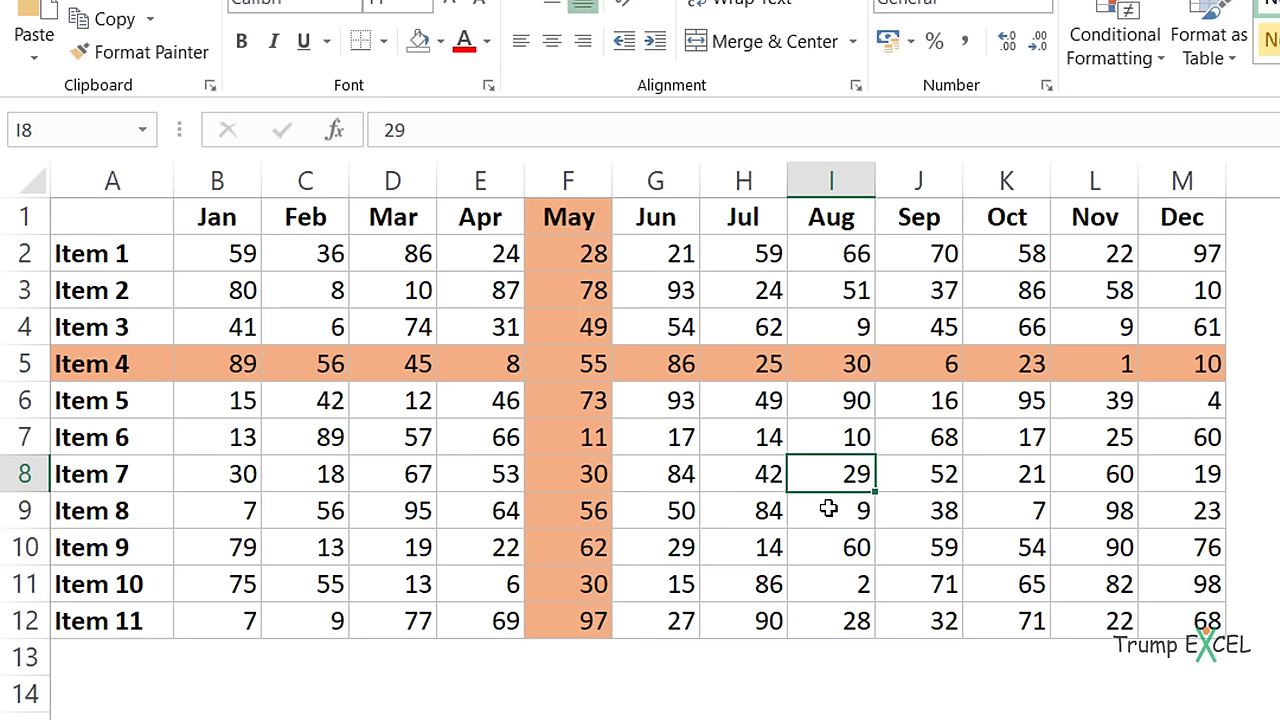
{"action": "key", "text": "F9"}
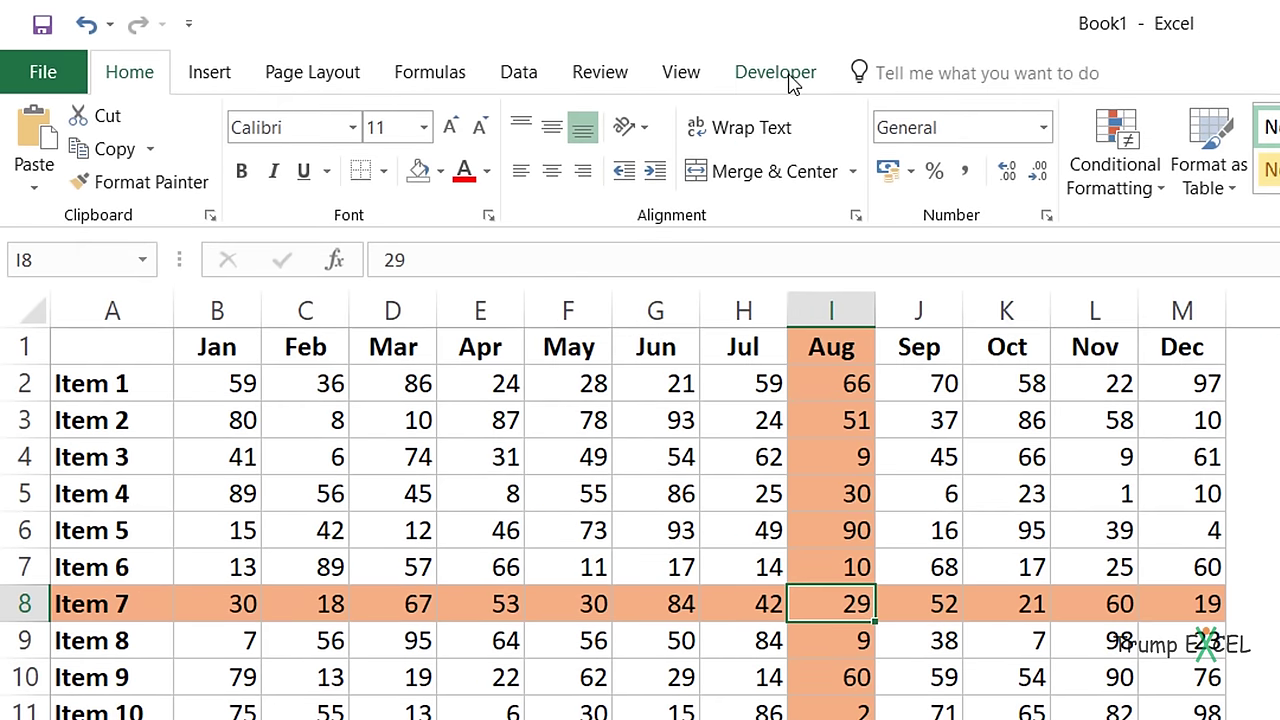
{"action": "left_click", "coordinate": [791, 83]}
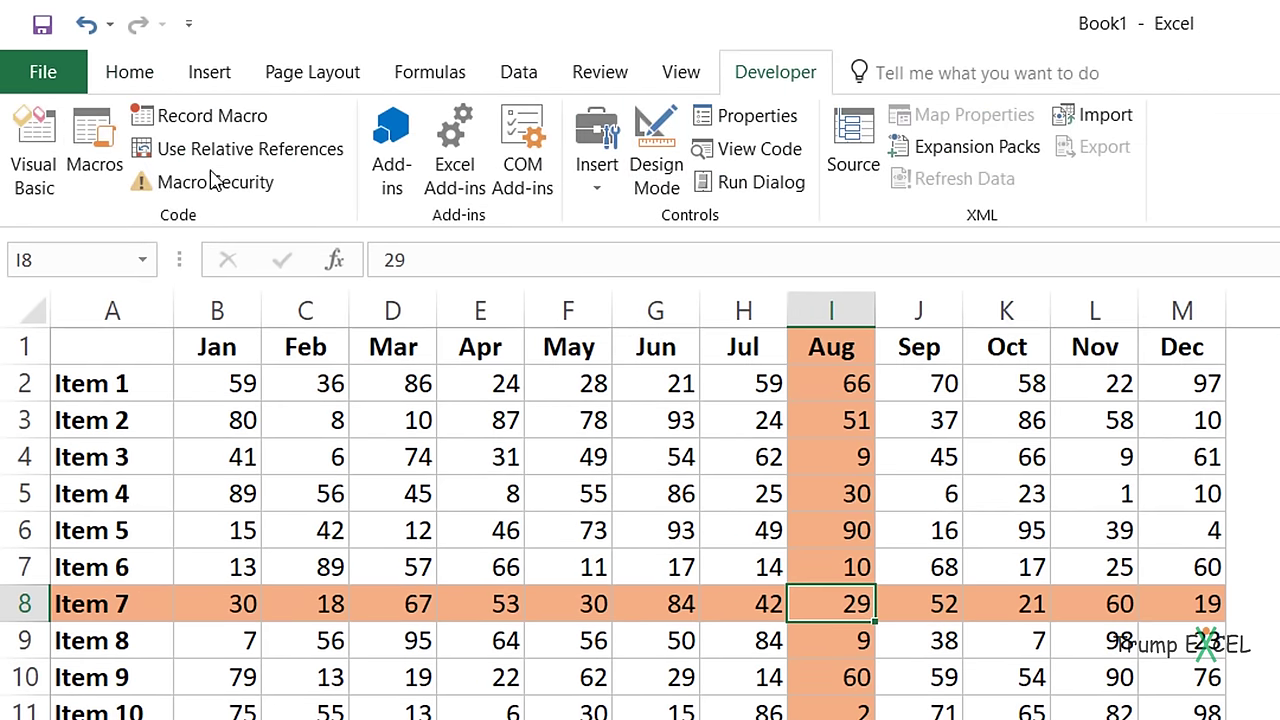
Open the Visual Basic Editor from the Developer tab.
{"action": "left_click", "coordinate": [47, 163]}
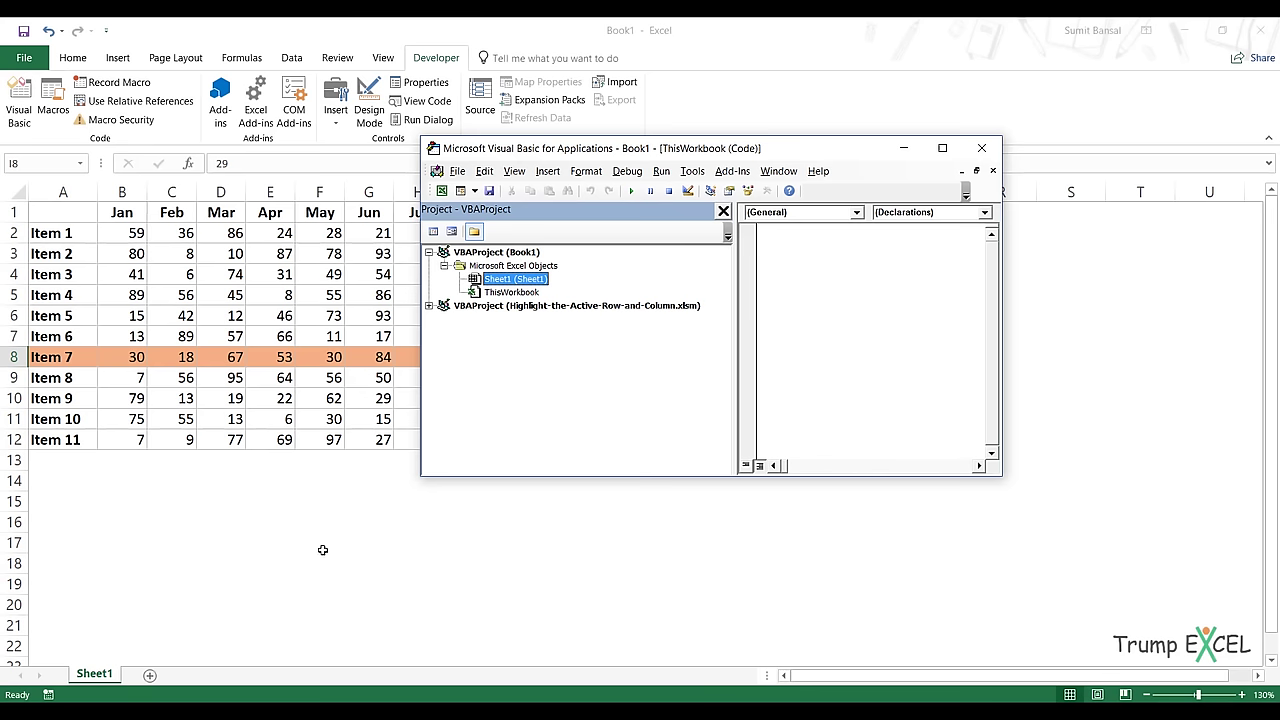
Open Sheet1's code module and maximize the Visual Basic Editor window.
{"action": "double_click", "coordinate": [512, 280]}
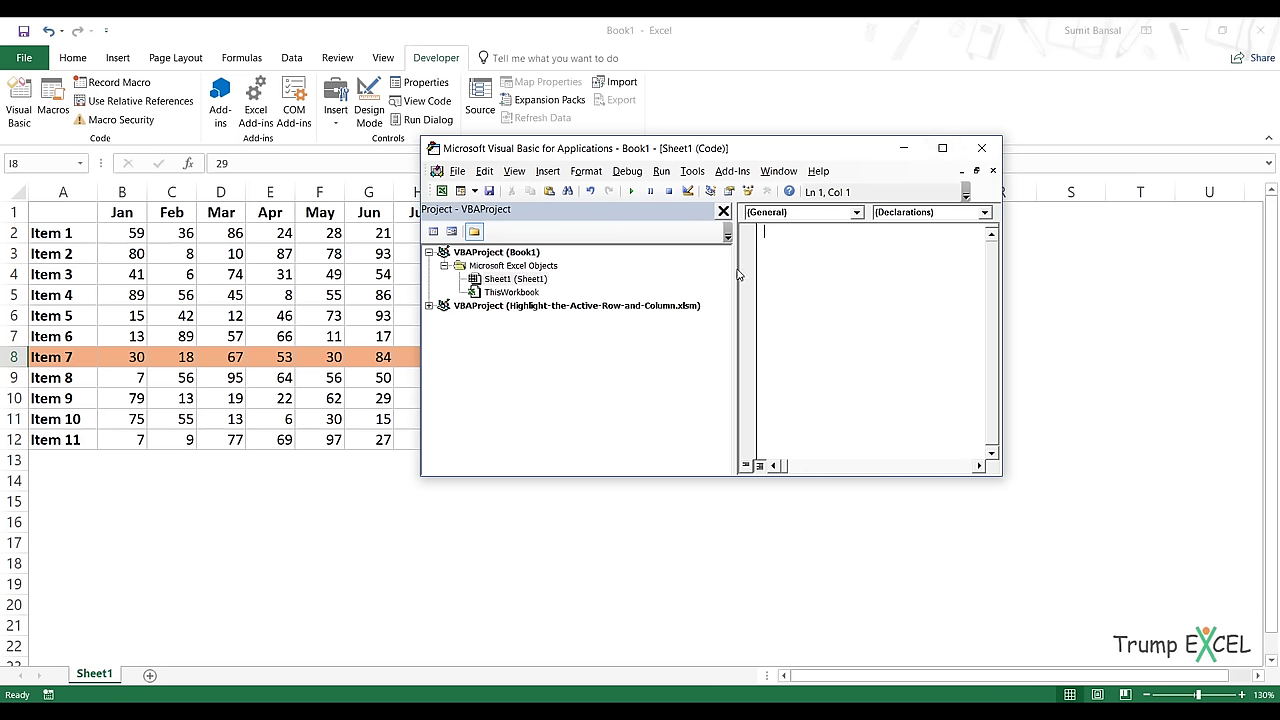
{"action": "left_click", "coordinate": [942, 148]}
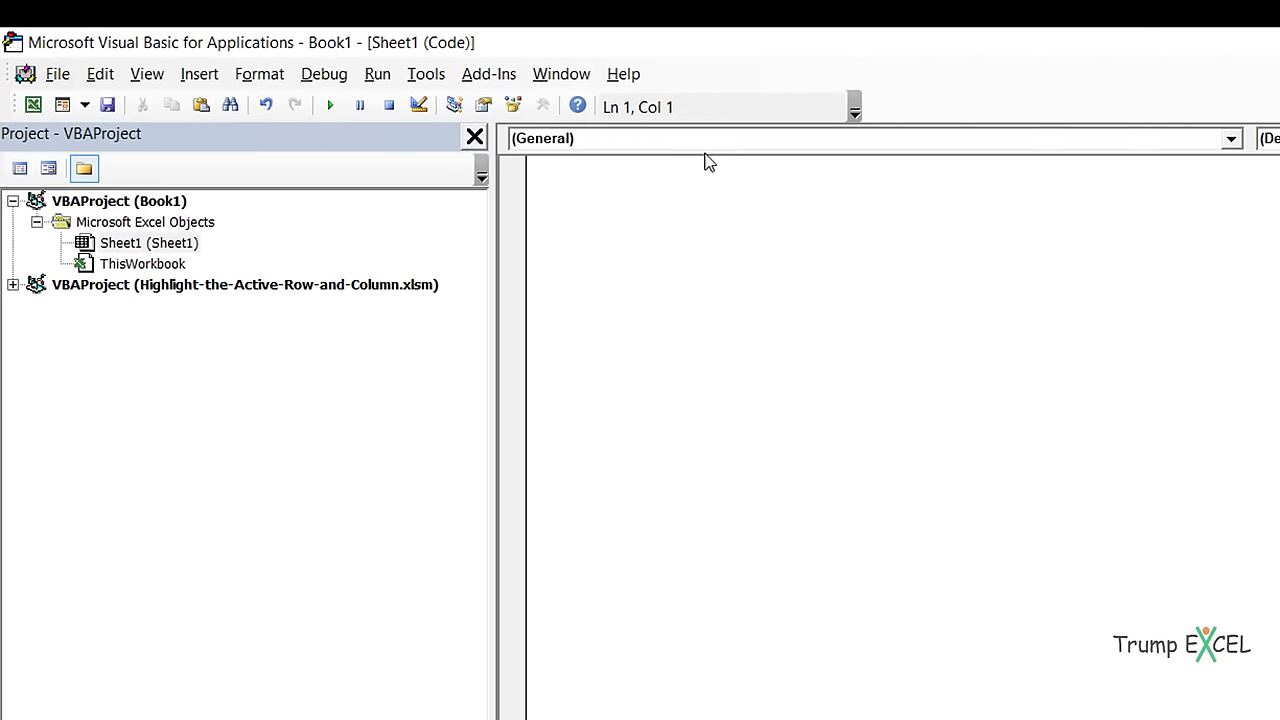
{"action": "left_click", "coordinate": [706, 146]}
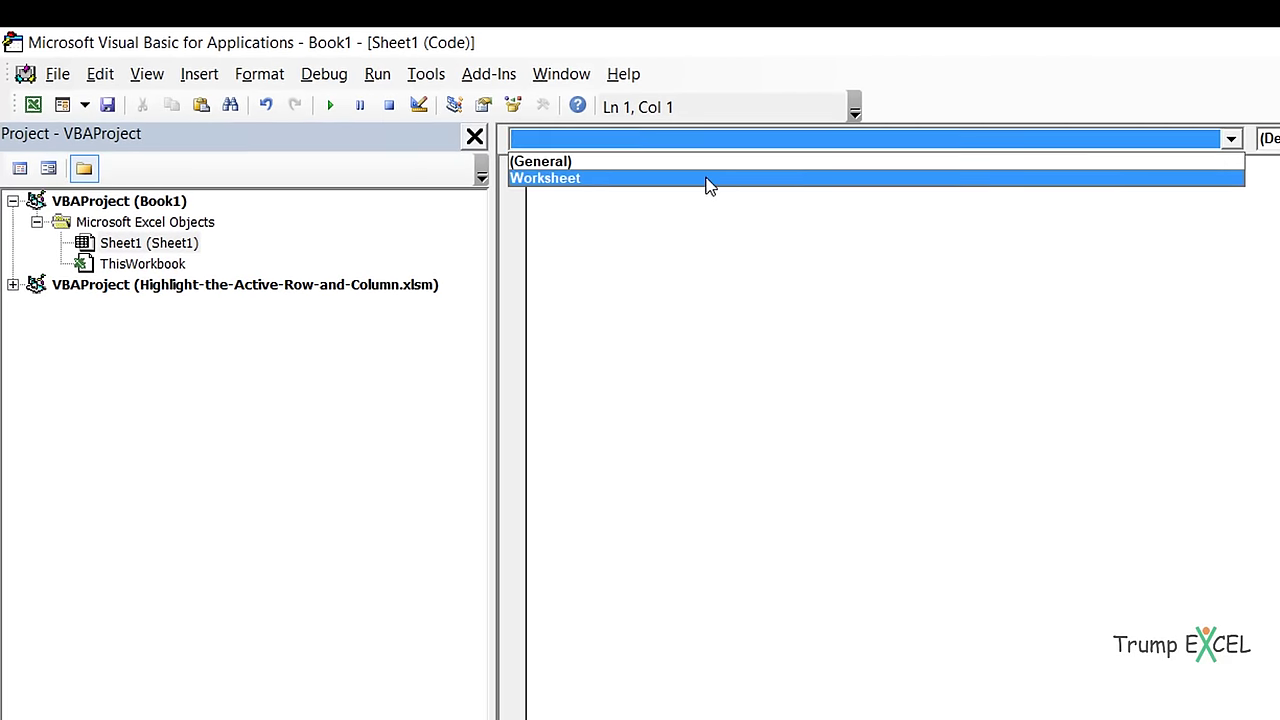
Insert a Worksheet_SelectionChange procedure for Sheet1 from the object dropdown and maximize the editor.
{"action": "left_click", "coordinate": [705, 180]}
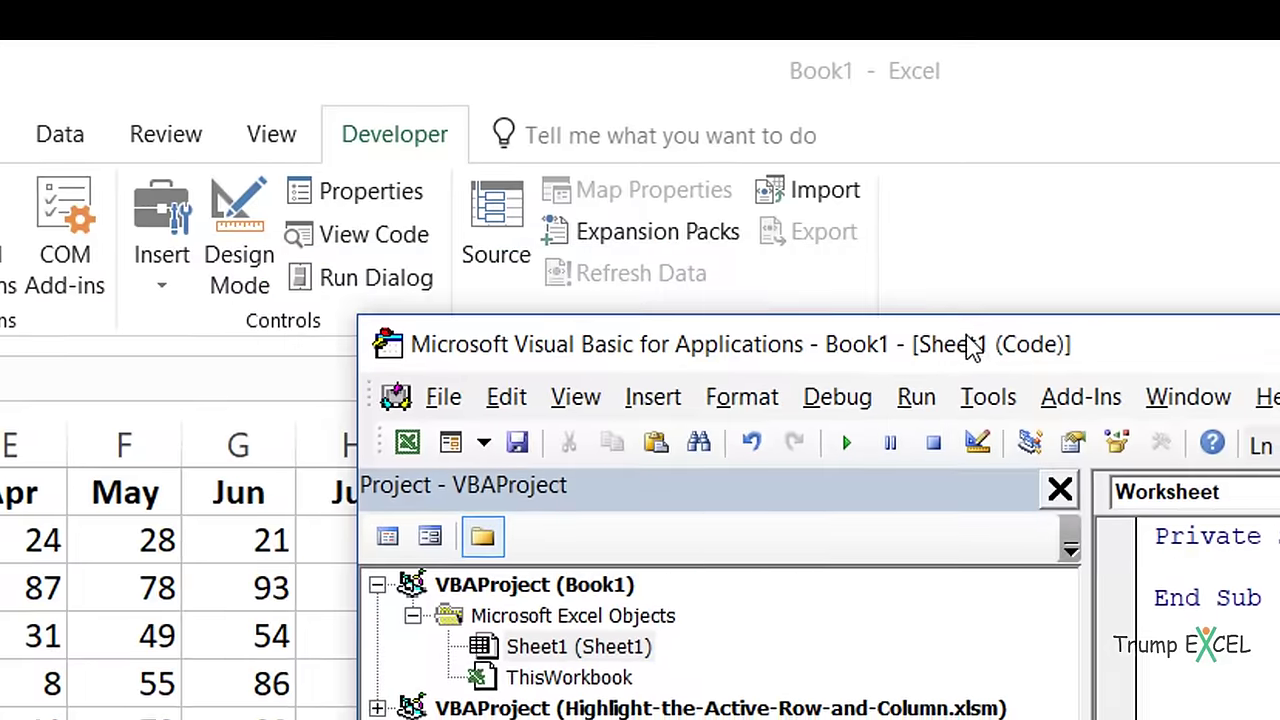
{"action": "left_click_drag", "start_coordinate": [971, 346], "coordinate": [913, 197]}
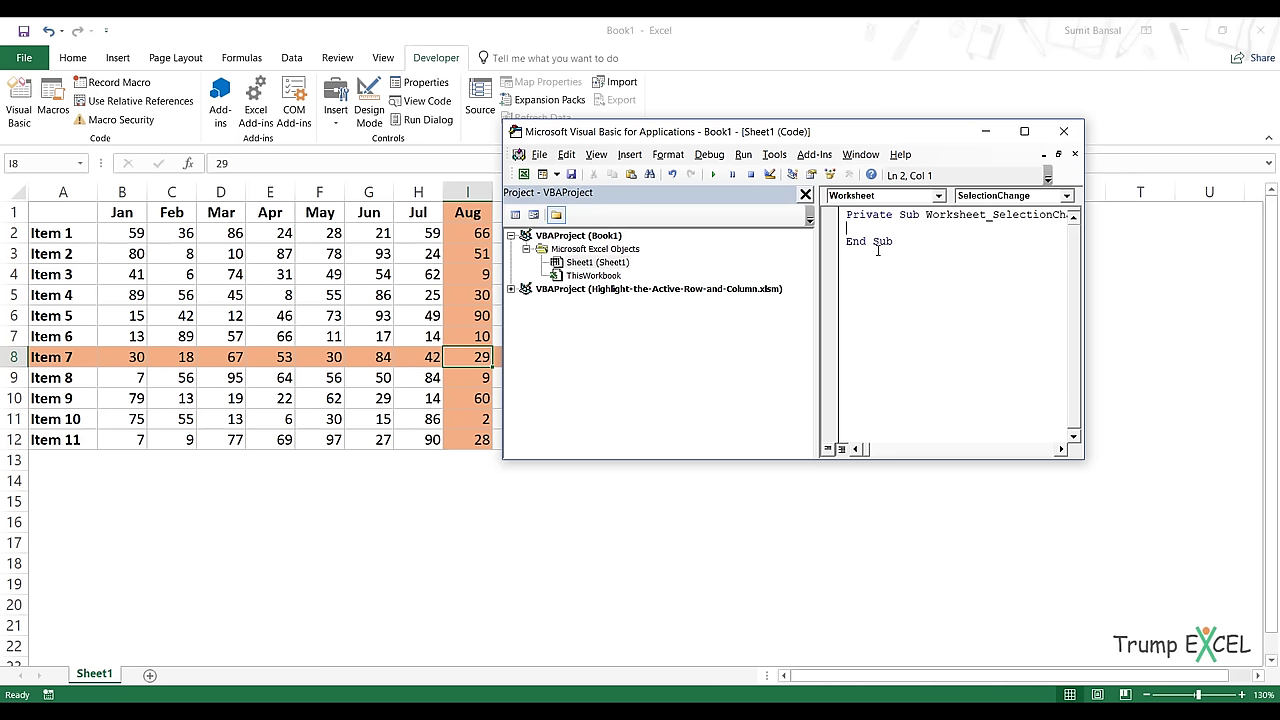
{"action": "left_click", "coordinate": [1024, 131]}
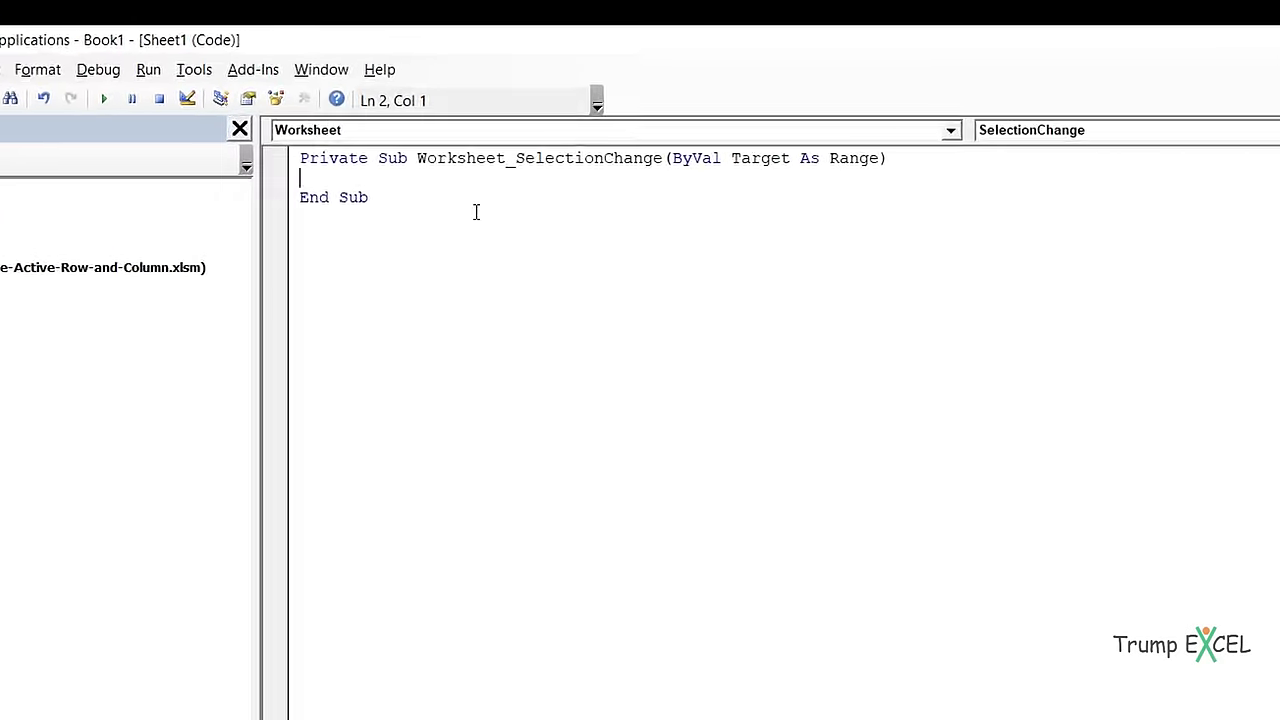
Write Application.Calculate inside the Worksheet_SelectionChange Sub.
{"action": "type", "text": "Appli"}
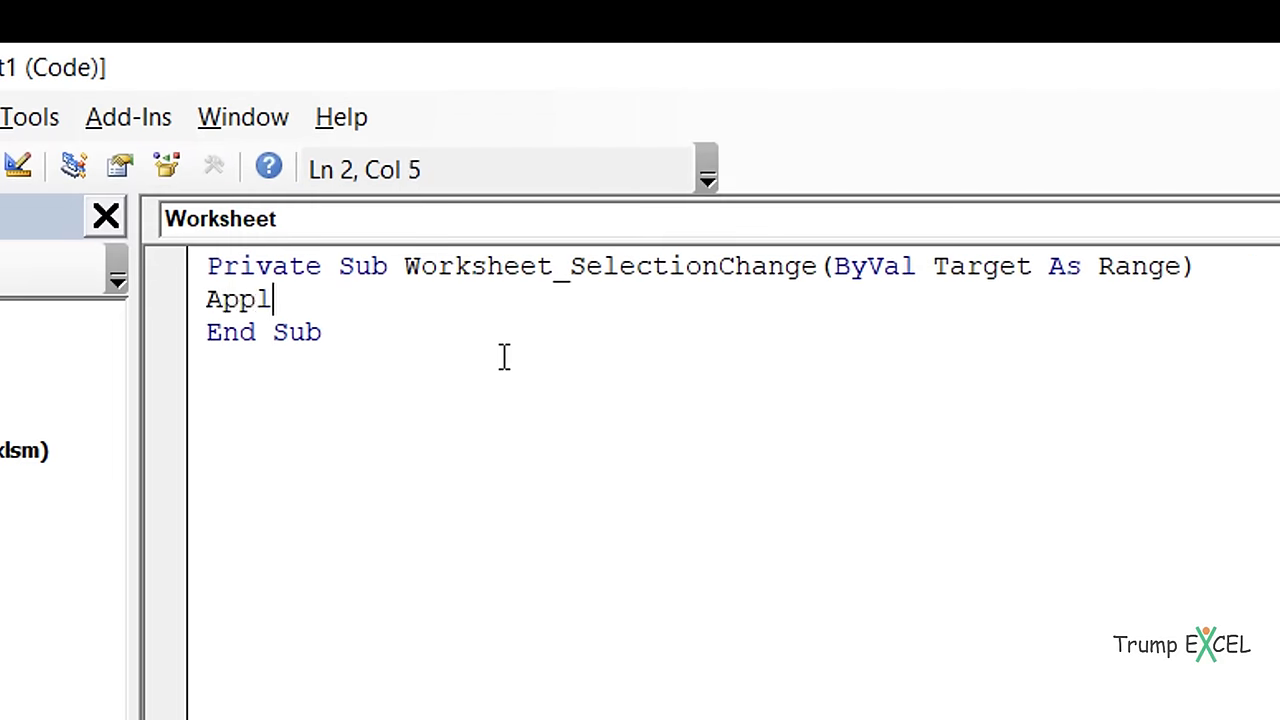
{"action": "key", "text": "ctrl+space"}
{"action": "key", "text": "Tab"}
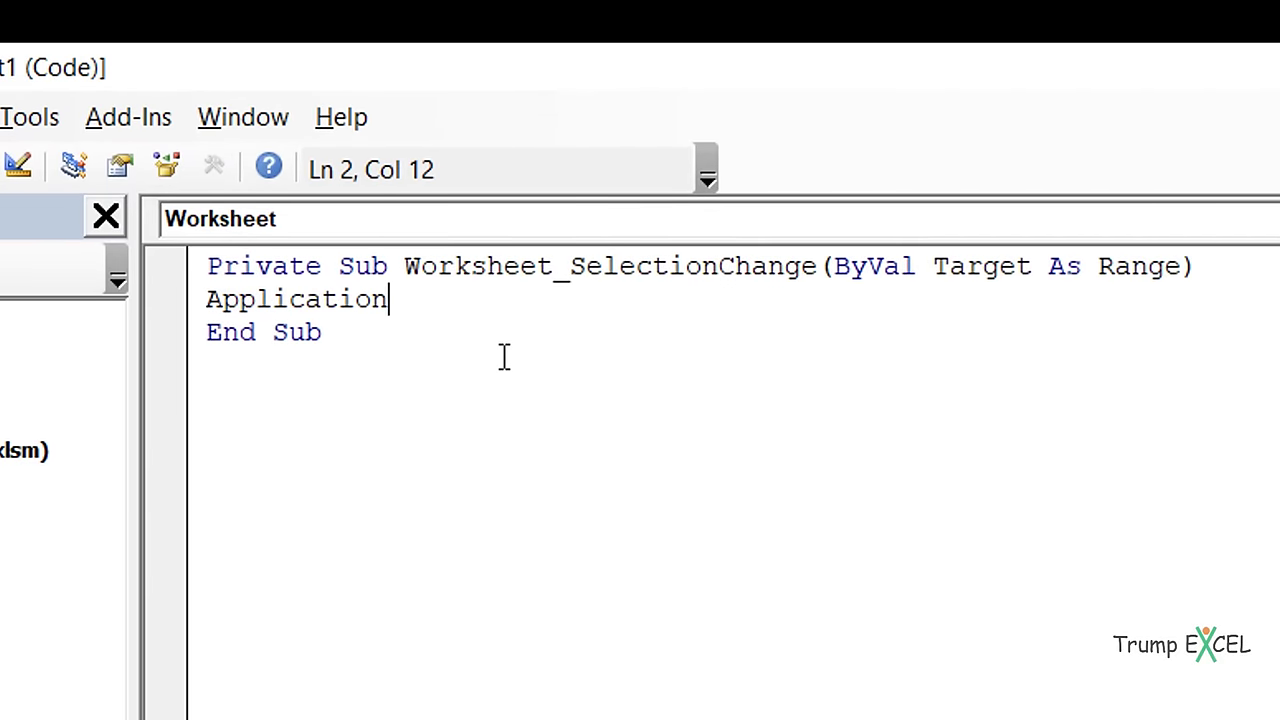
{"action": "type", "text": ".U"}
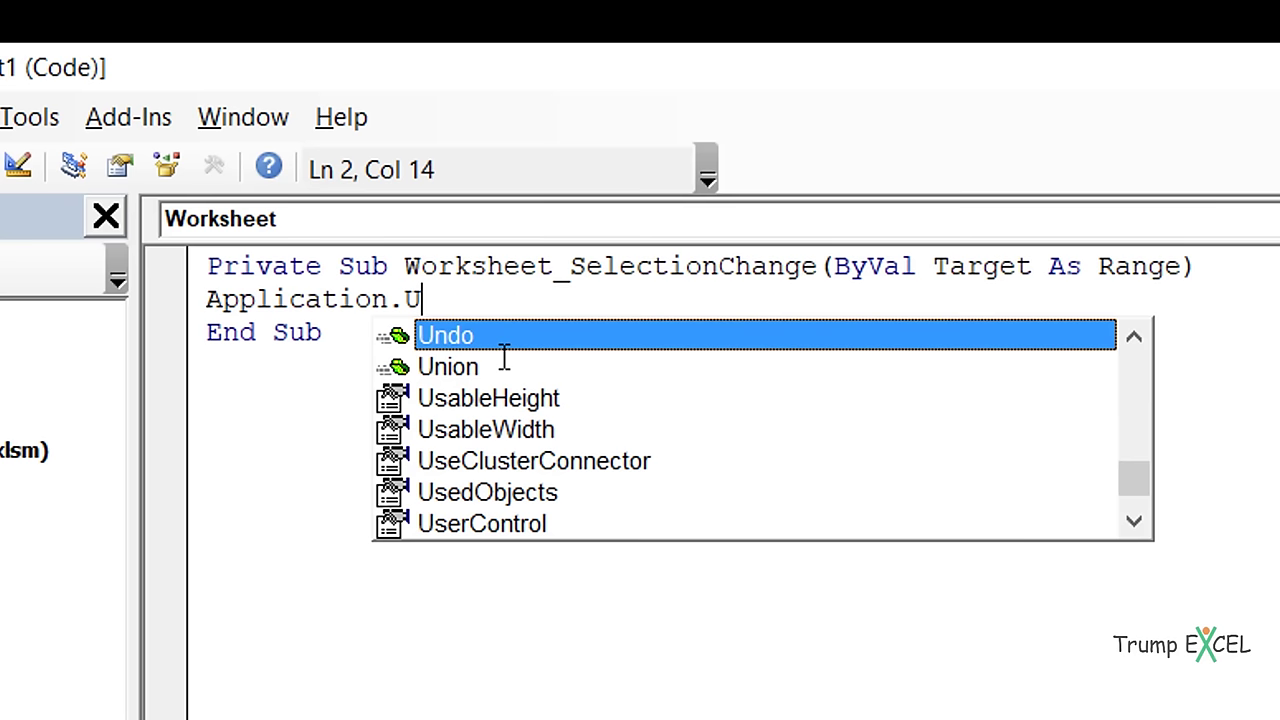
{"action": "type", "text": "p"}
{"action": "key", "text": "BackSpace"}
{"action": "key", "text": "BackSpace"}
{"action": "type", "text": "cal"}
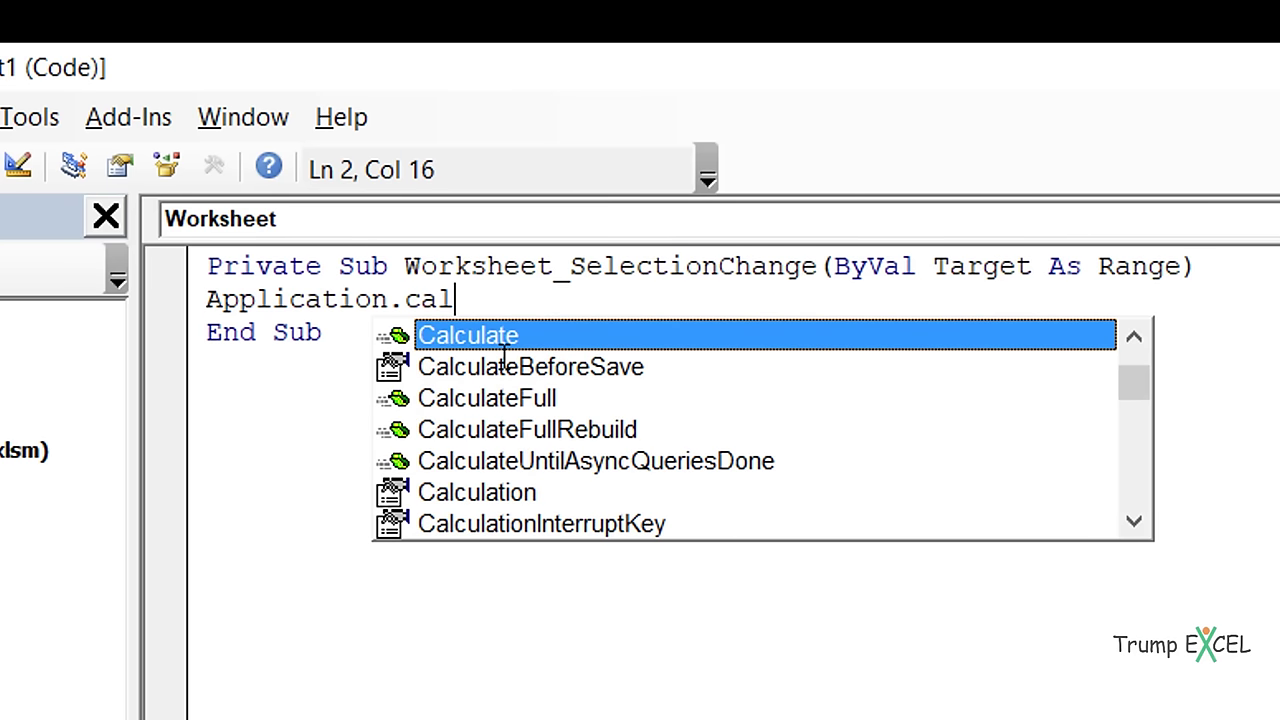
{"action": "key", "text": "Tab"}
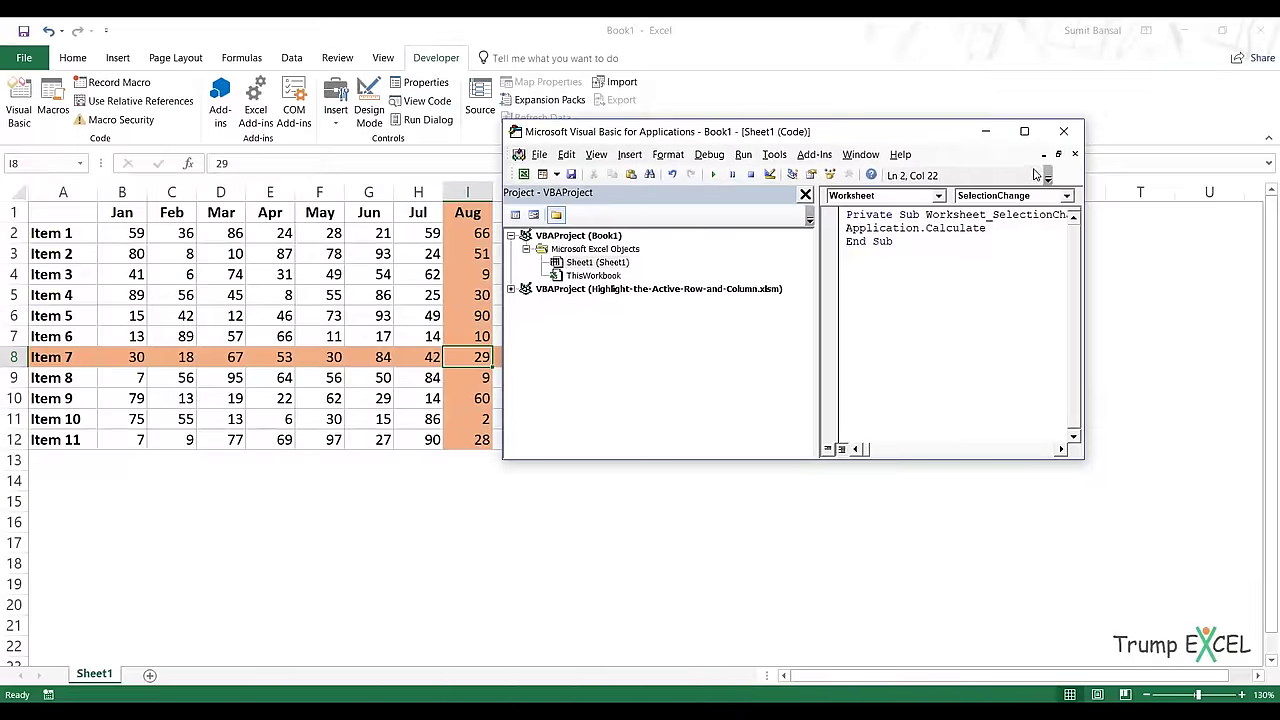
Back on the sheet, select F4, E8, I4, E7 and other cells to watch the highlight follow.
{"action": "left_click", "coordinate": [1101, 159]}
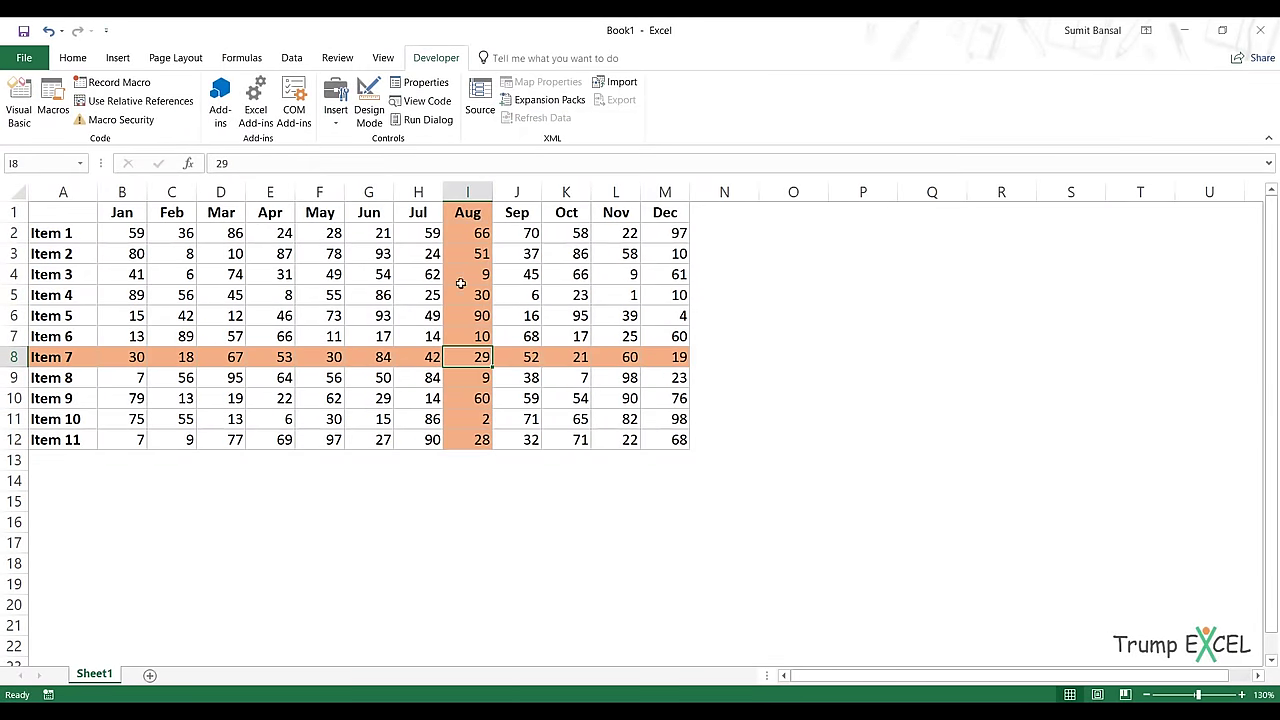
{"action": "left_click", "coordinate": [326, 278]}
{"action": "left_click", "coordinate": [476, 355]}
{"action": "left_click", "coordinate": [570, 258]}
{"action": "left_click", "coordinate": [260, 366]}
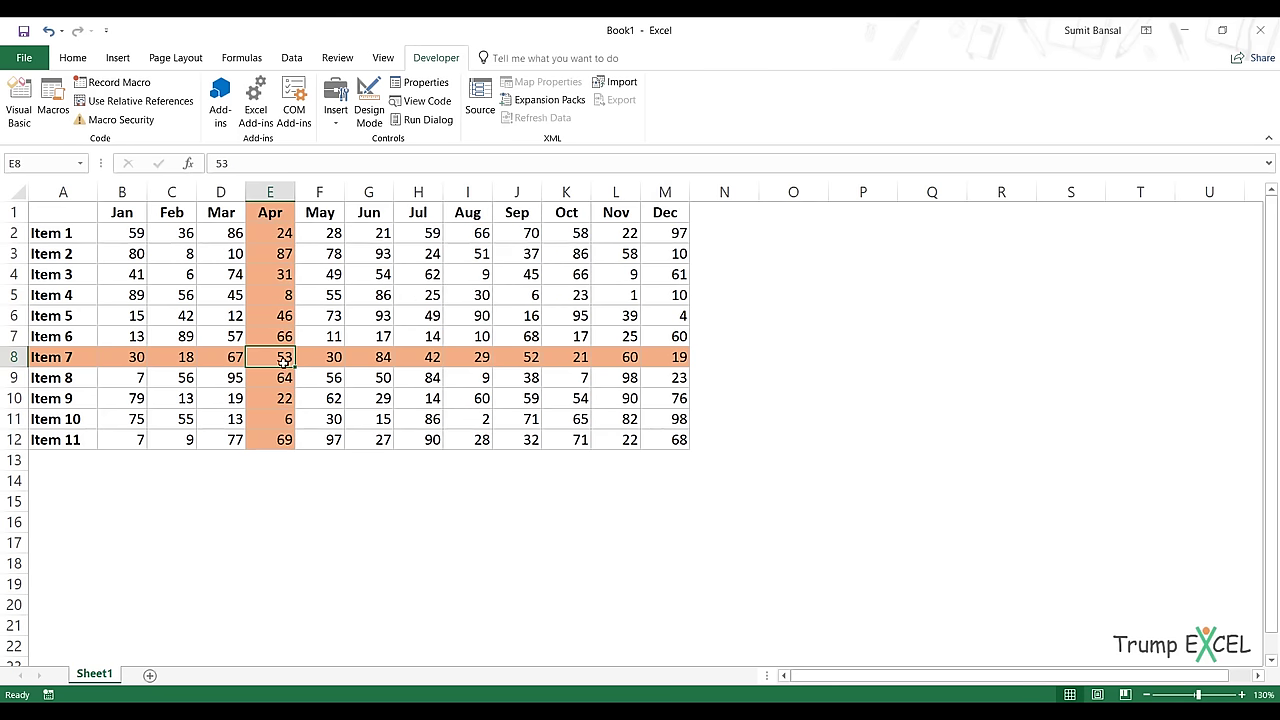
{"action": "left_click", "coordinate": [461, 280]}
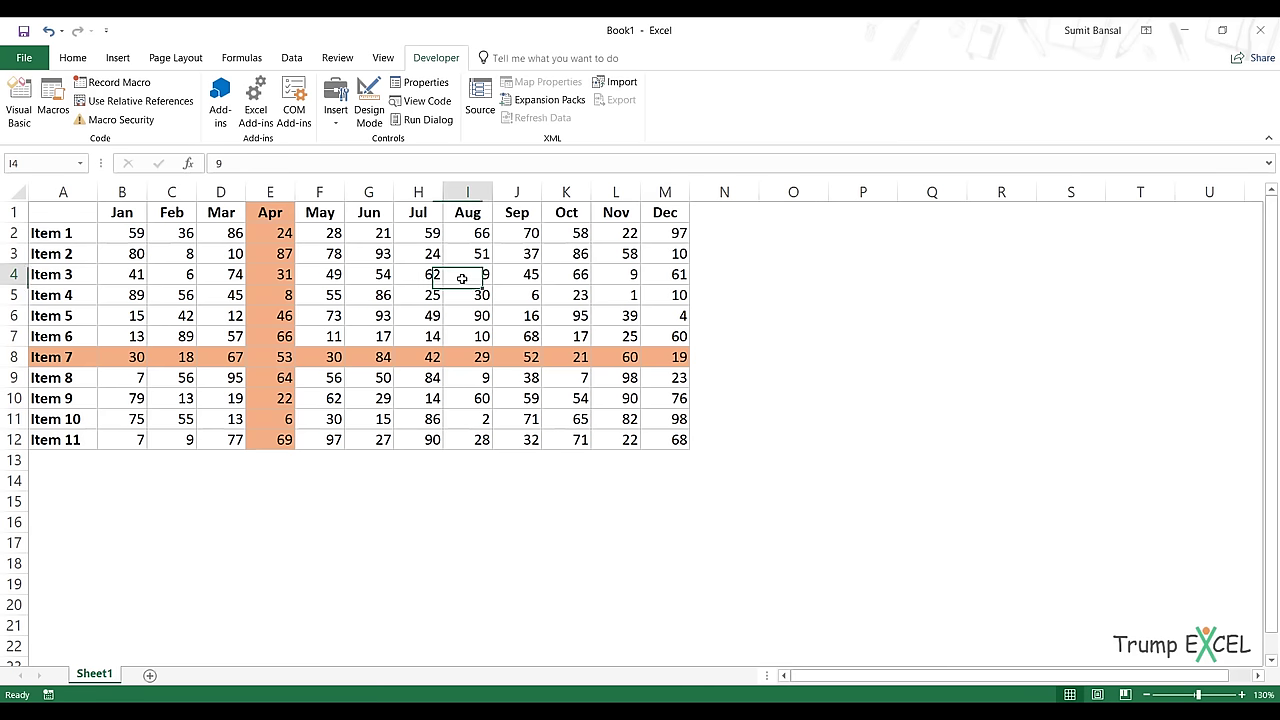
{"action": "left_click", "coordinate": [285, 338]}
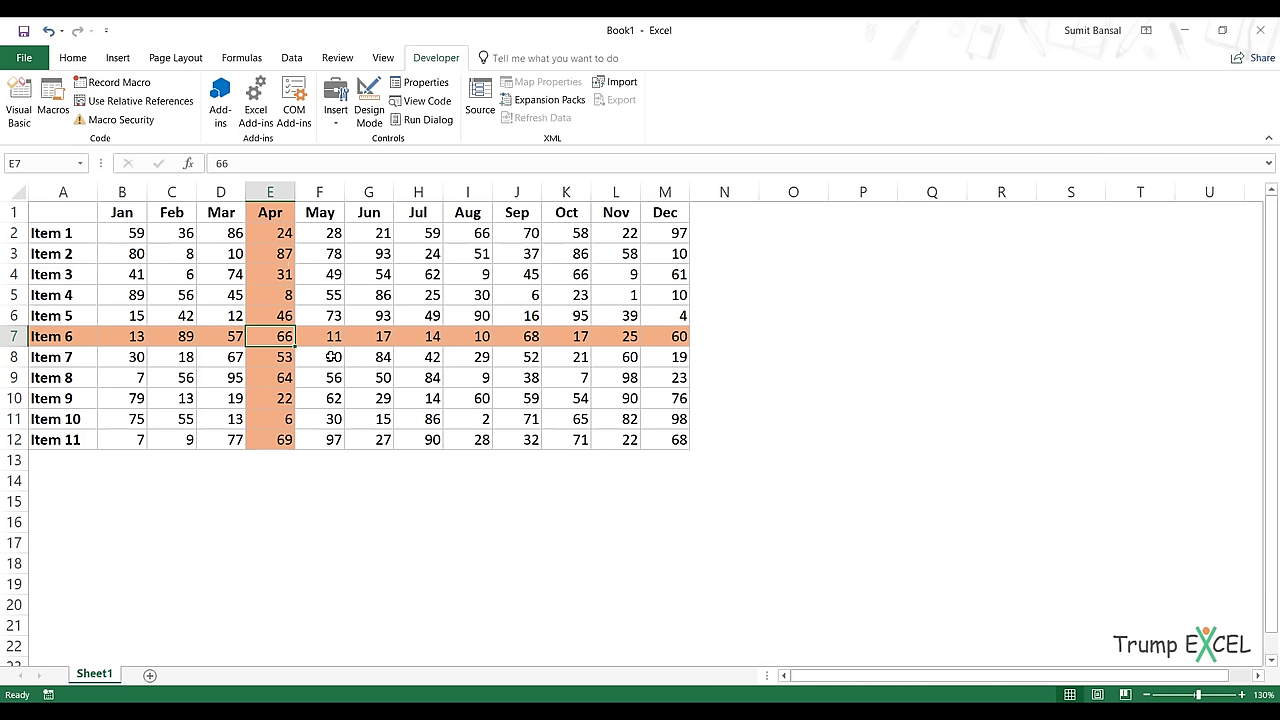
Copy F5, then select H4 and see the copy marquee disappear as the highlight moves.
{"action": "left_click", "coordinate": [338, 294]}
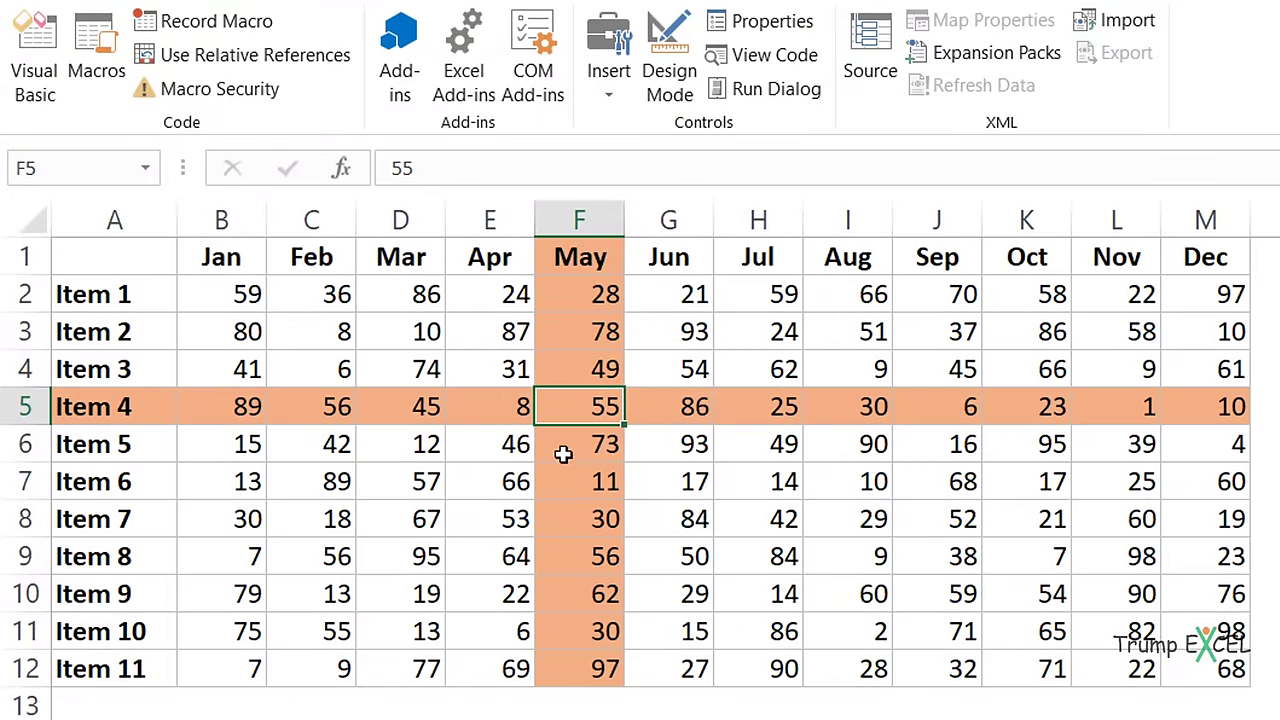
{"action": "key", "text": "ctrl+c"}
{"action": "left_click", "coordinate": [775, 368]}
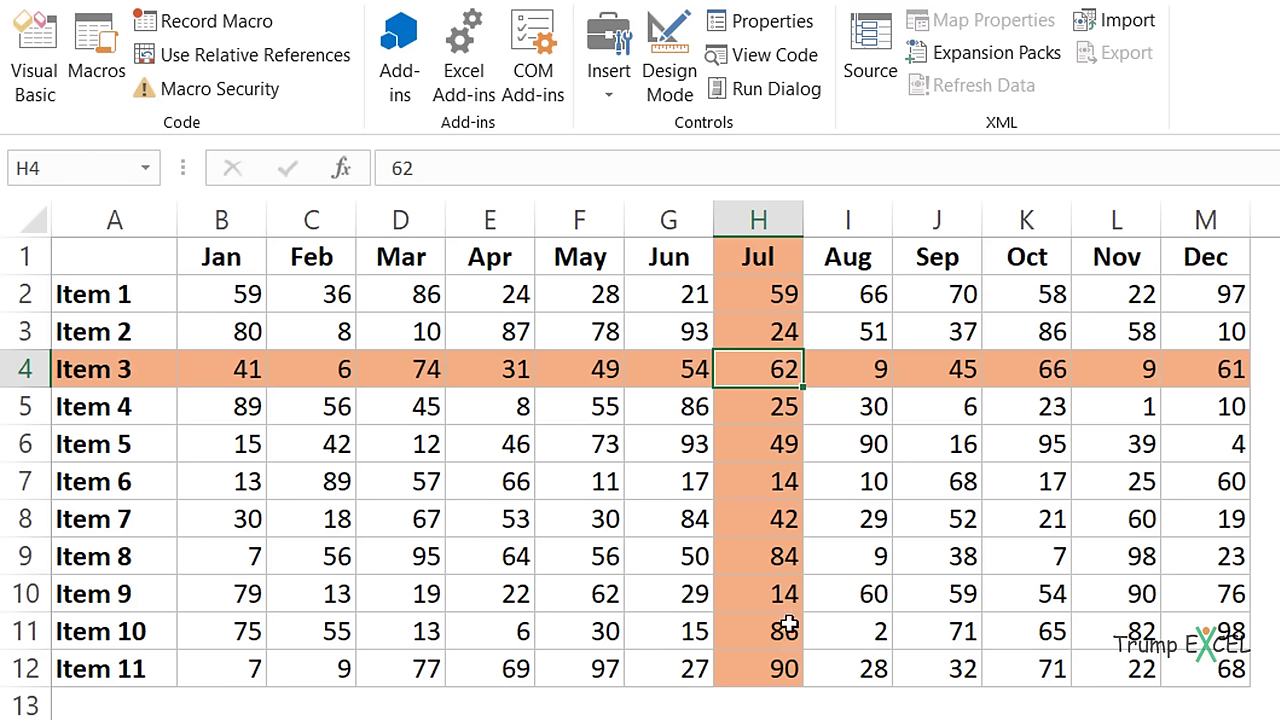
{"action": "key", "text": "alt"}
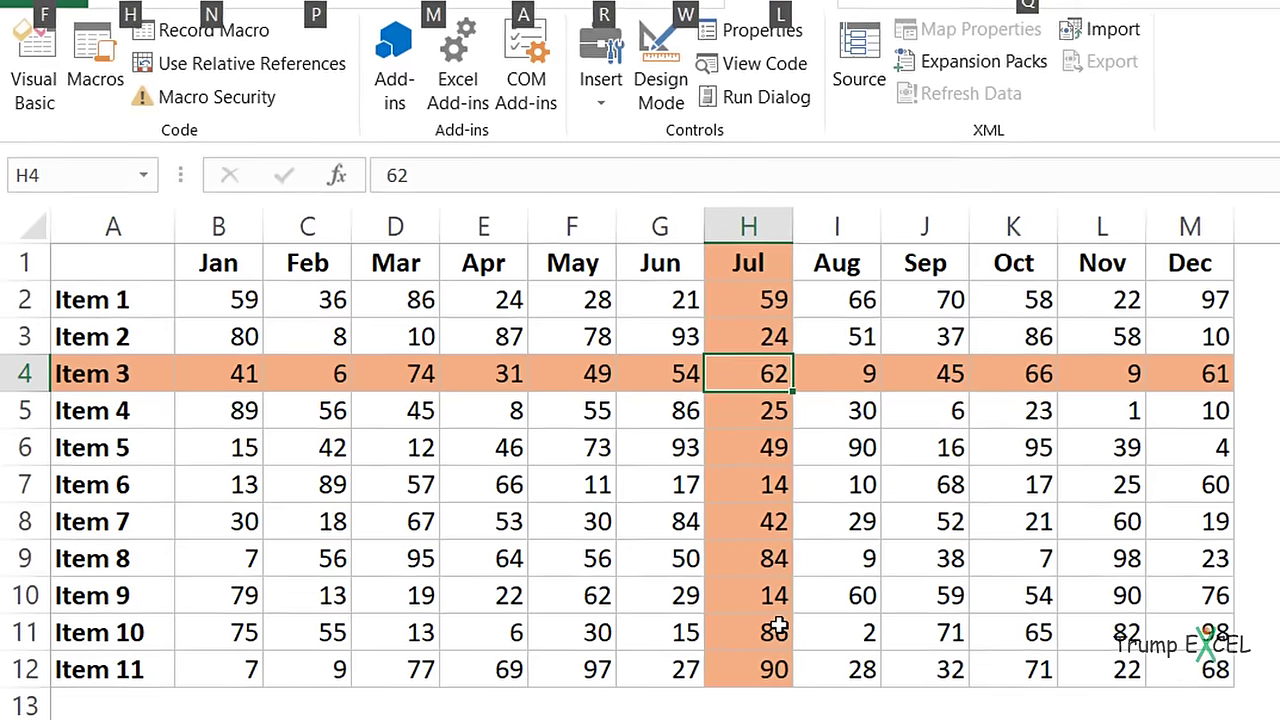
Open the Visual Basic Editor maximized.
{"action": "key", "text": "alt"}
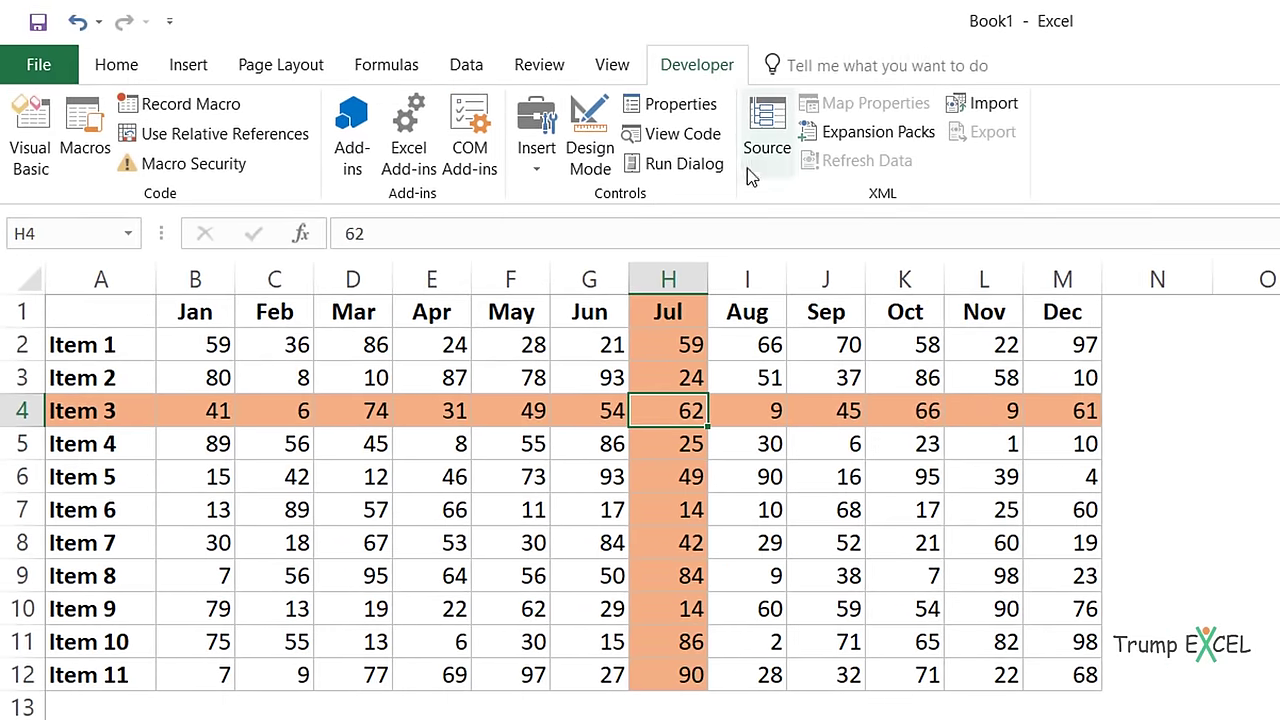
{"action": "left_click", "coordinate": [30, 135]}
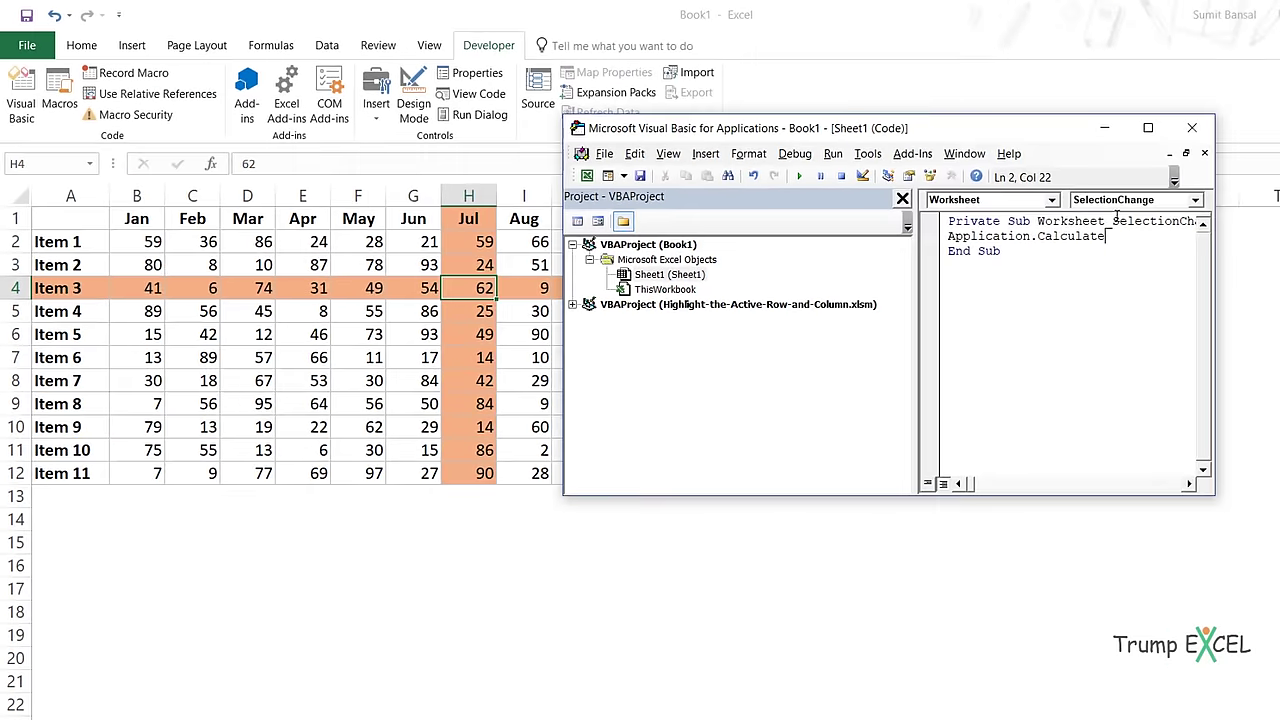
{"action": "left_click", "coordinate": [1201, 133]}
Add the line 'If Application.CutCopyMode = False Then' above Application.Calculate.
{"action": "left_click", "coordinate": [347, 122]}
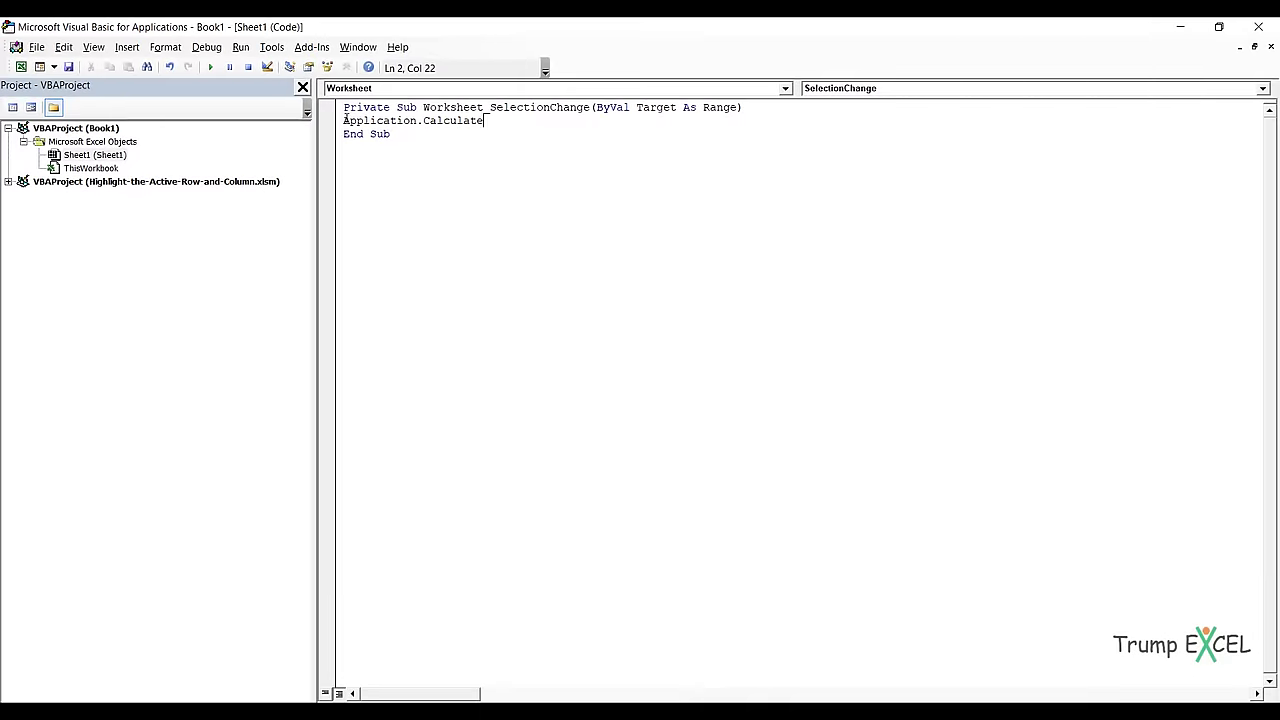
{"action": "key", "text": "Return"}
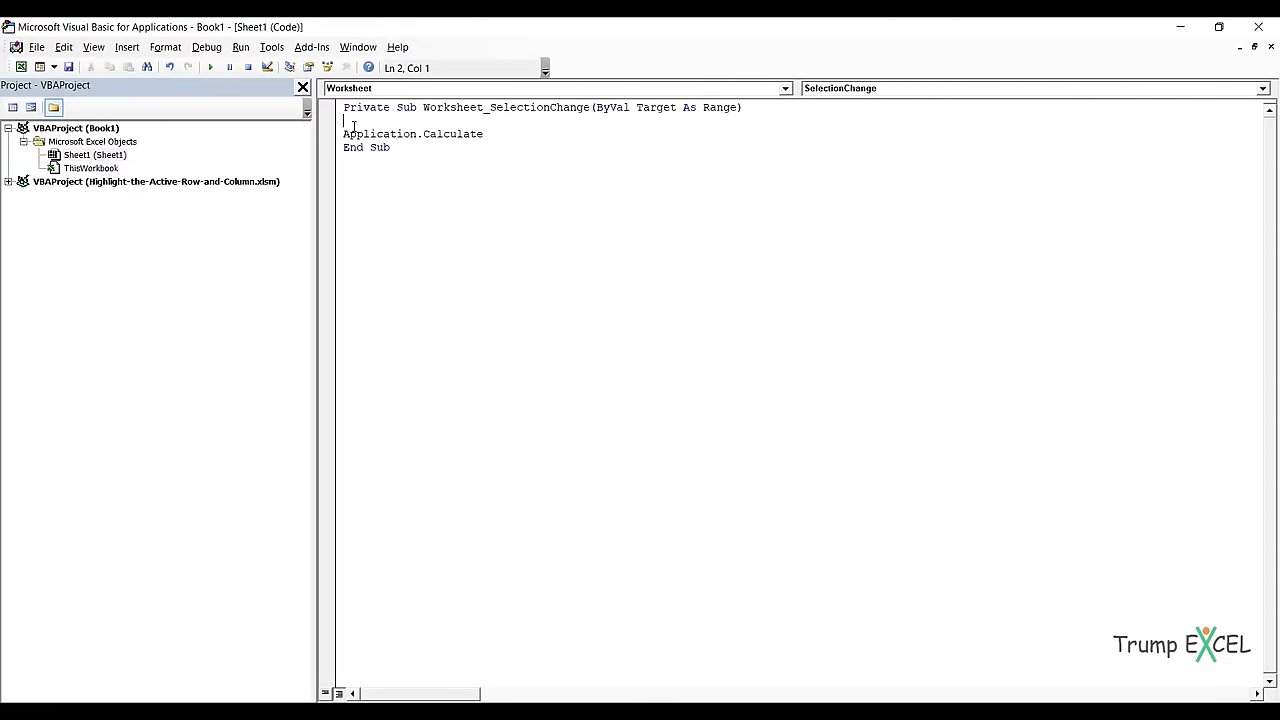
{"action": "type", "text": "If A"}
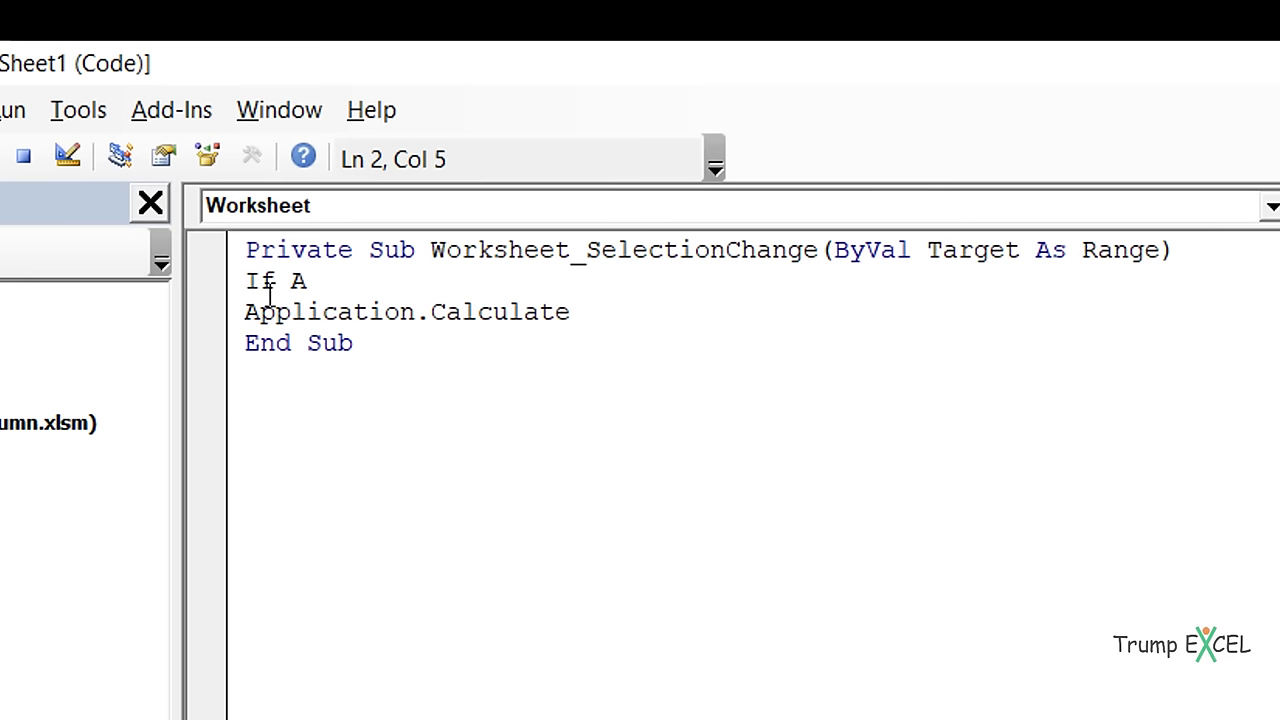
{"action": "type", "text": "ppli"}
{"action": "key", "text": "ctrl+space"}
{"action": "key", "text": "Tab"}
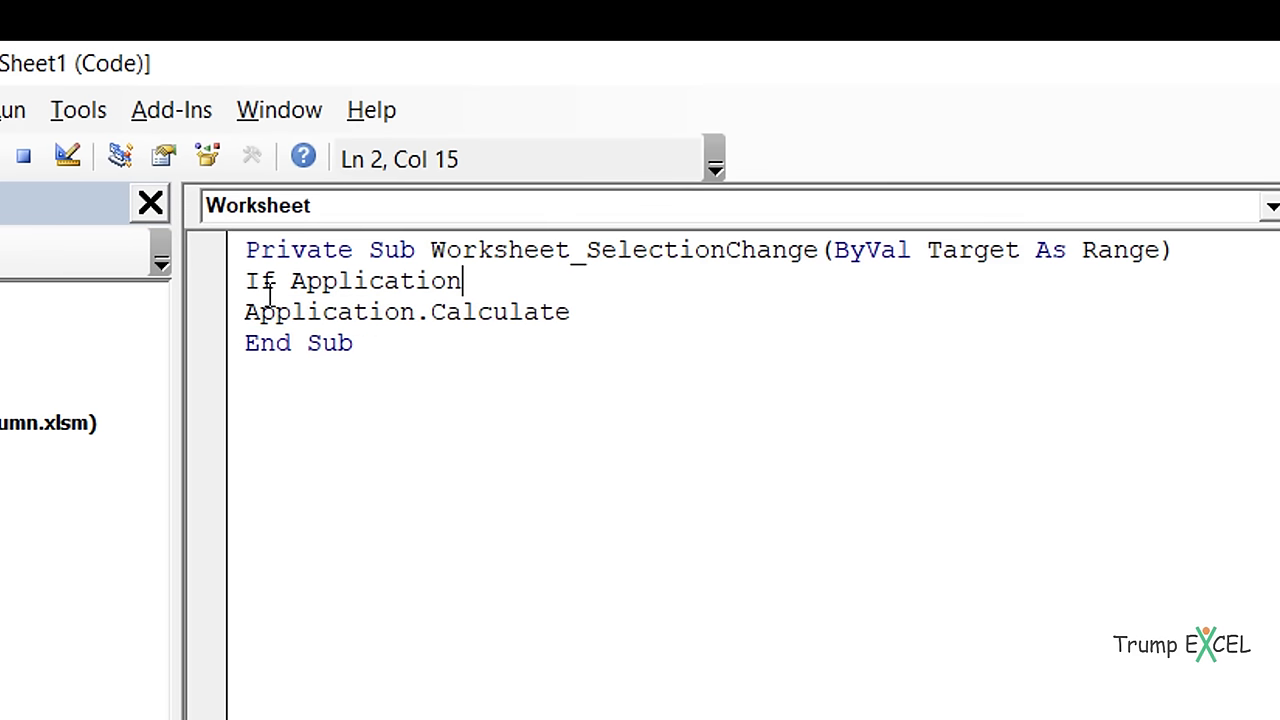
{"action": "type", "text": ".Cut"}
{"action": "key", "text": "Tab"}
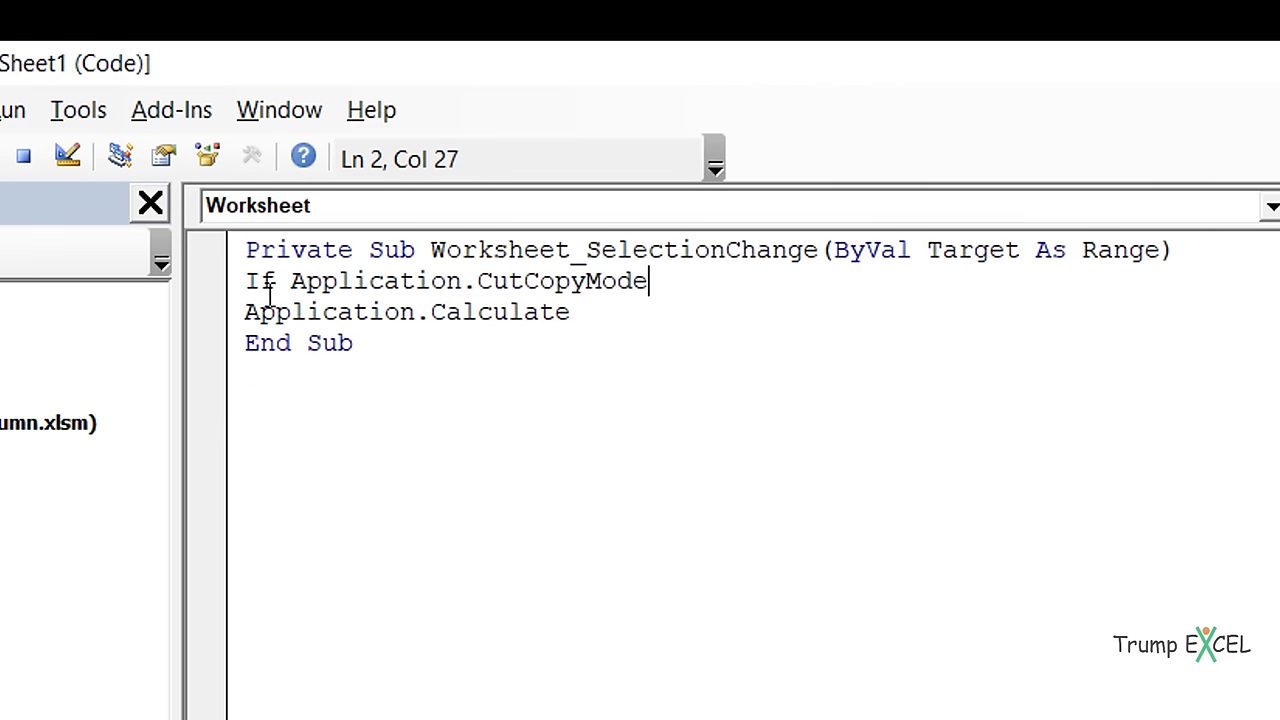
{"action": "type", "text": "= F"}
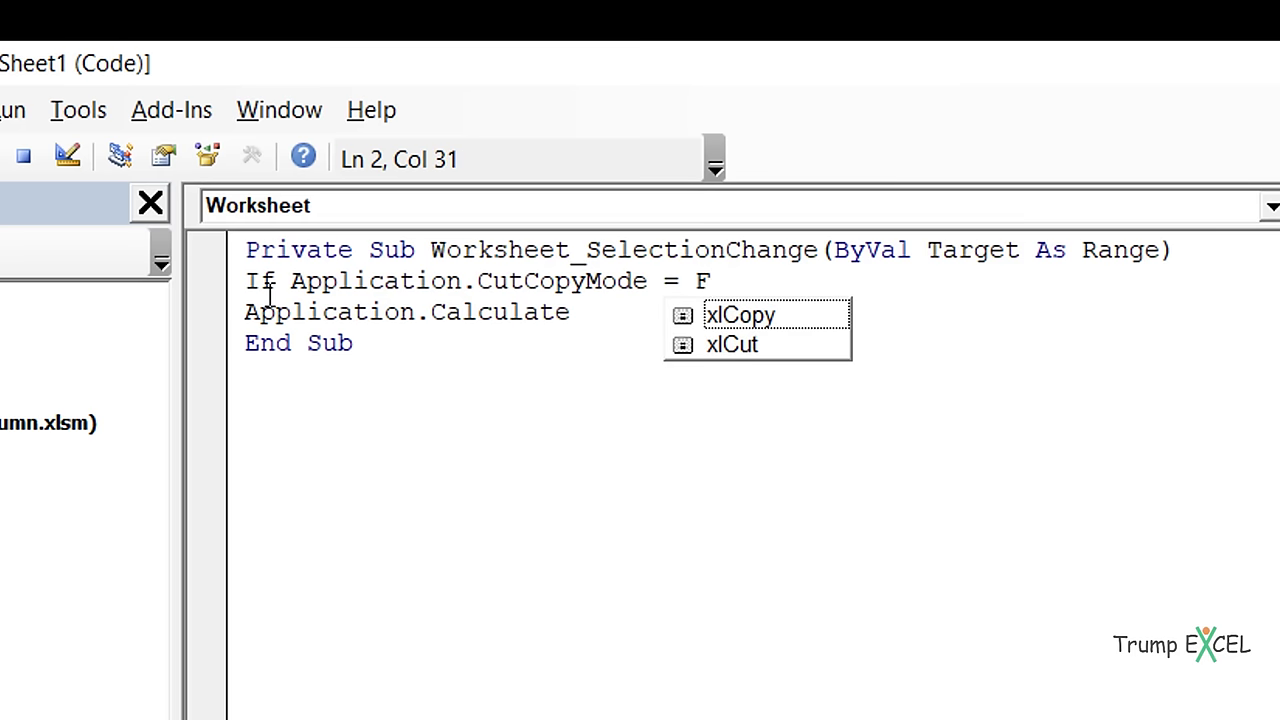
{"action": "type", "text": "alse"}
{"action": "left_click", "coordinate": [596, 306]}
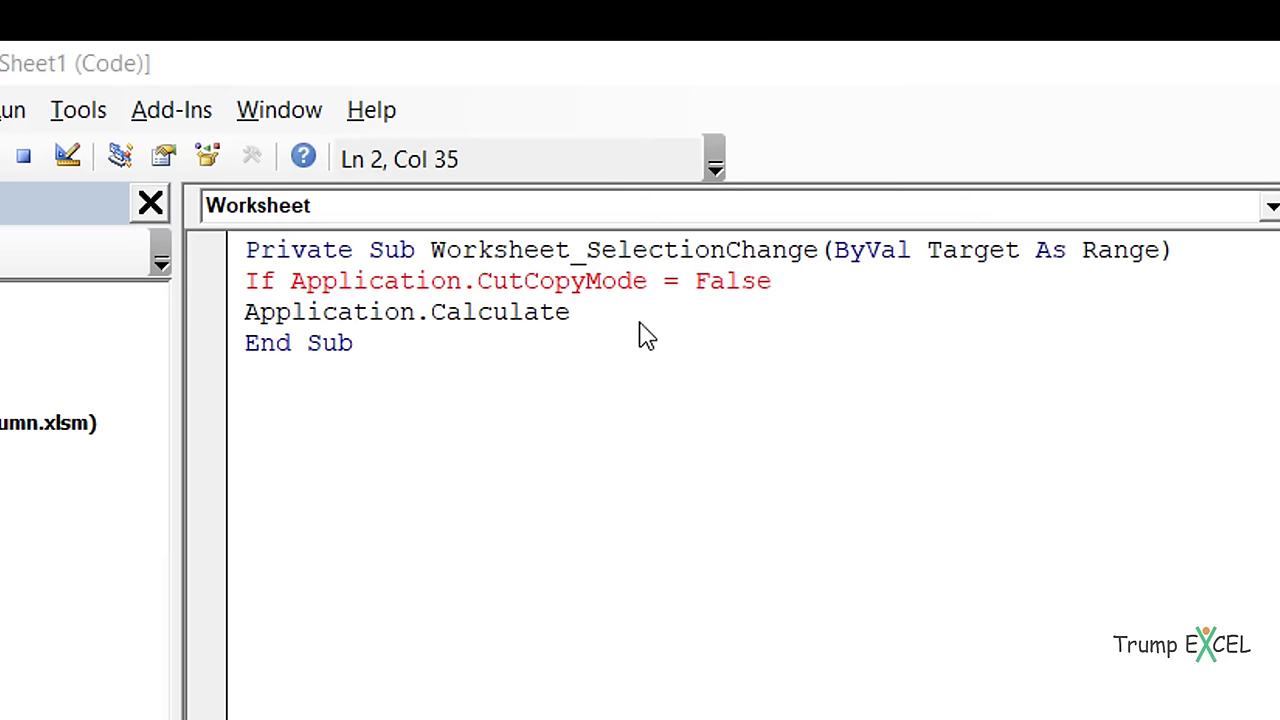
{"action": "key", "text": "Return"}
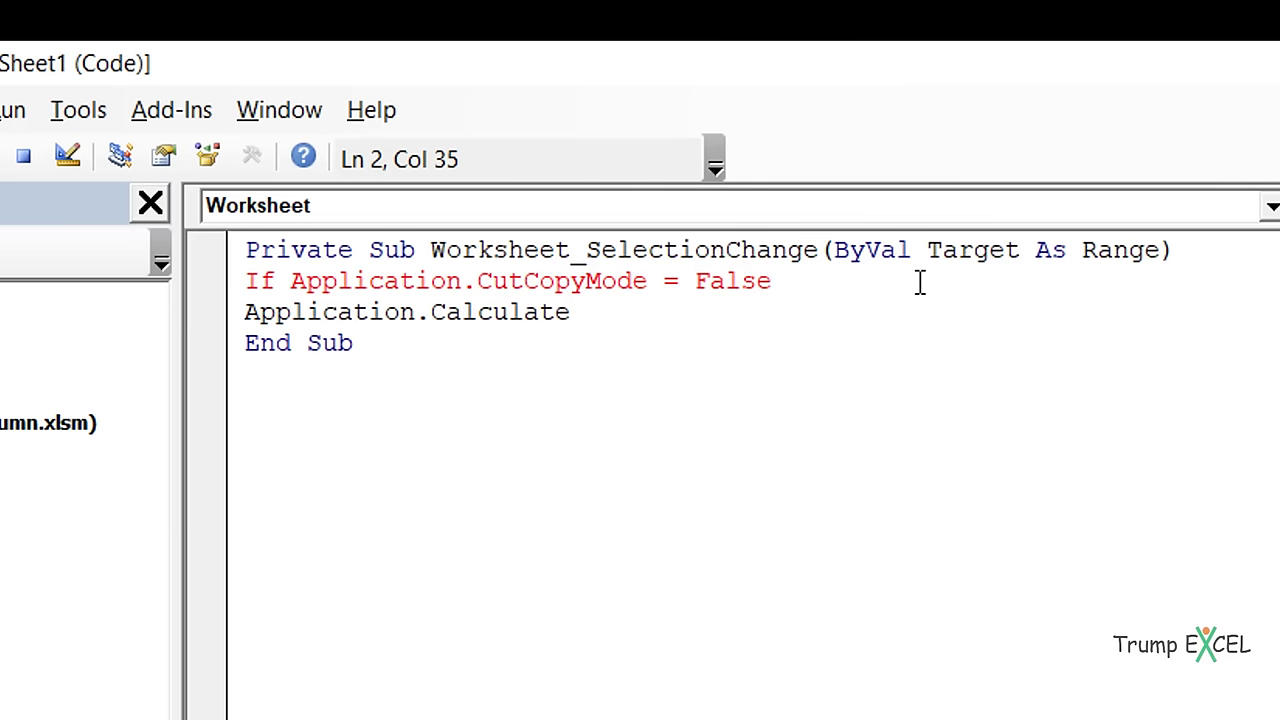
{"action": "type", "text": "then"}
{"action": "key", "text": "Down"}
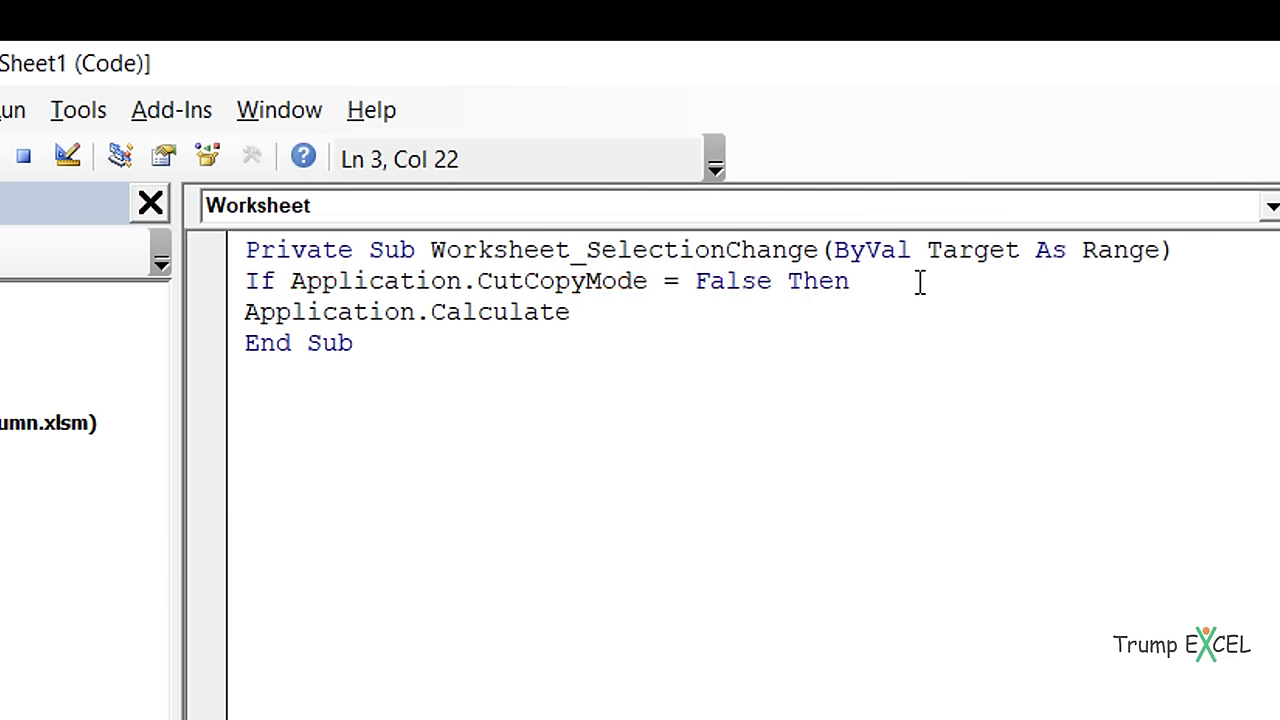
Add 'End If' below Application.Calculate, then restore and close the editor.
{"action": "key", "text": "Return"}
{"action": "type", "text": "End If"}
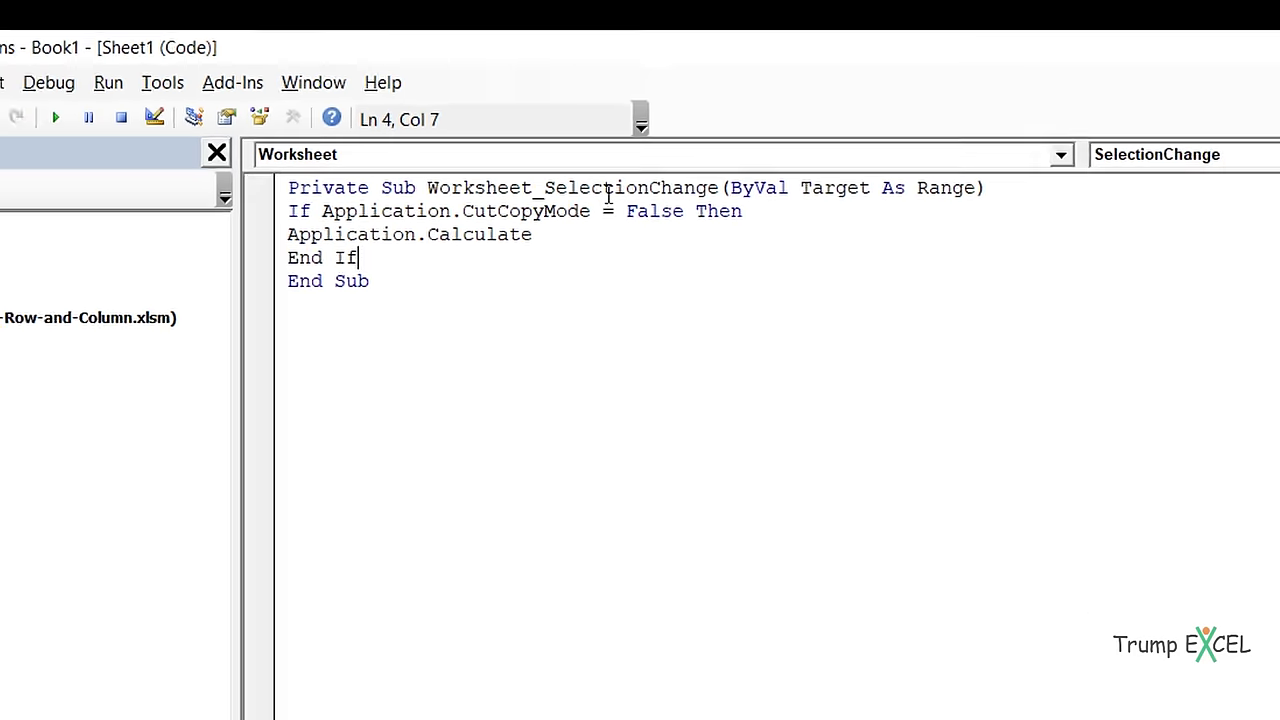
{"action": "left_click_drag", "start_coordinate": [611, 47], "coordinate": [854, 218]}
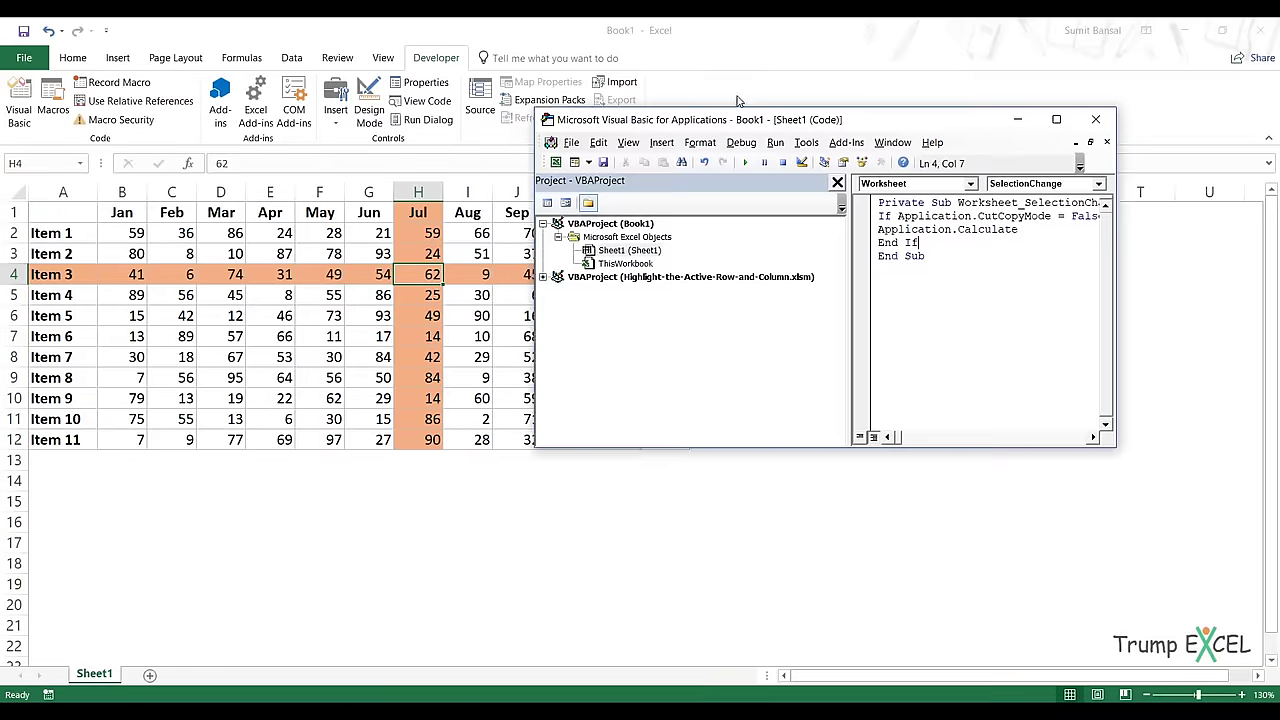
{"action": "left_click_drag", "start_coordinate": [737, 100], "coordinate": [691, 235]}
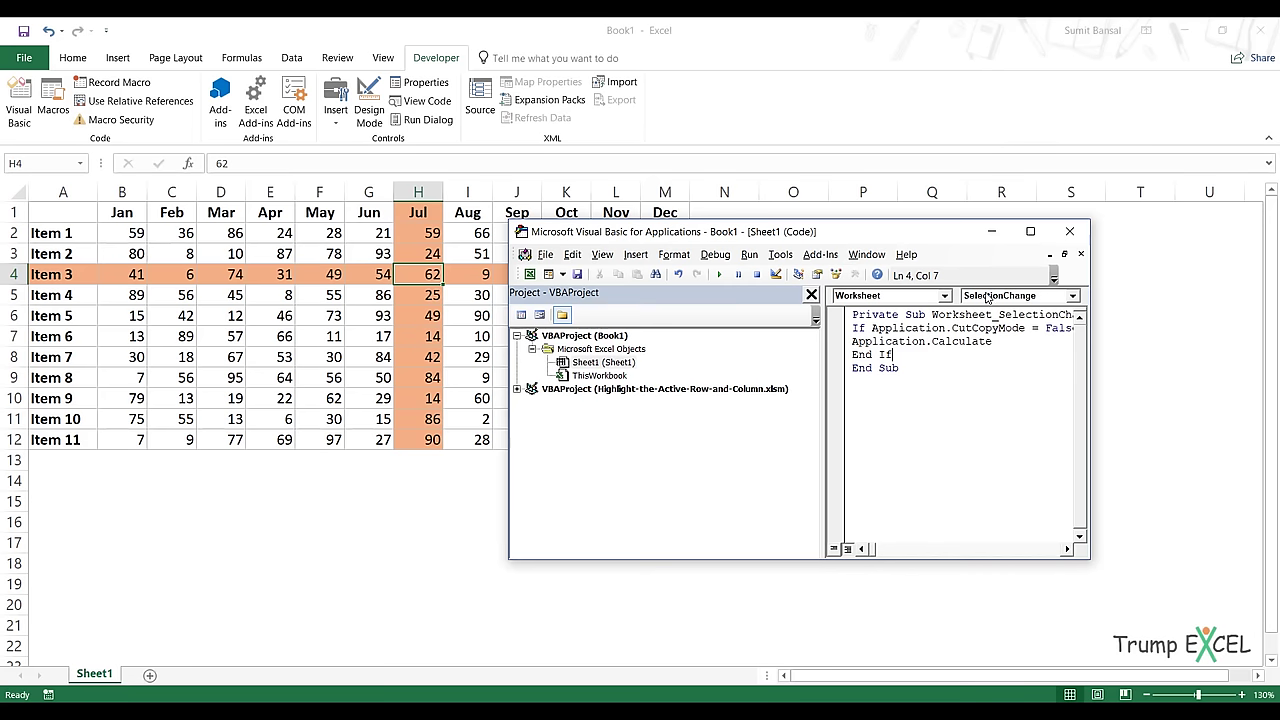
{"action": "left_click", "coordinate": [1069, 231]}
Select F6, E3, H8 and E5 to confirm the highlight follows the selection.
{"action": "left_click", "coordinate": [335, 315]}
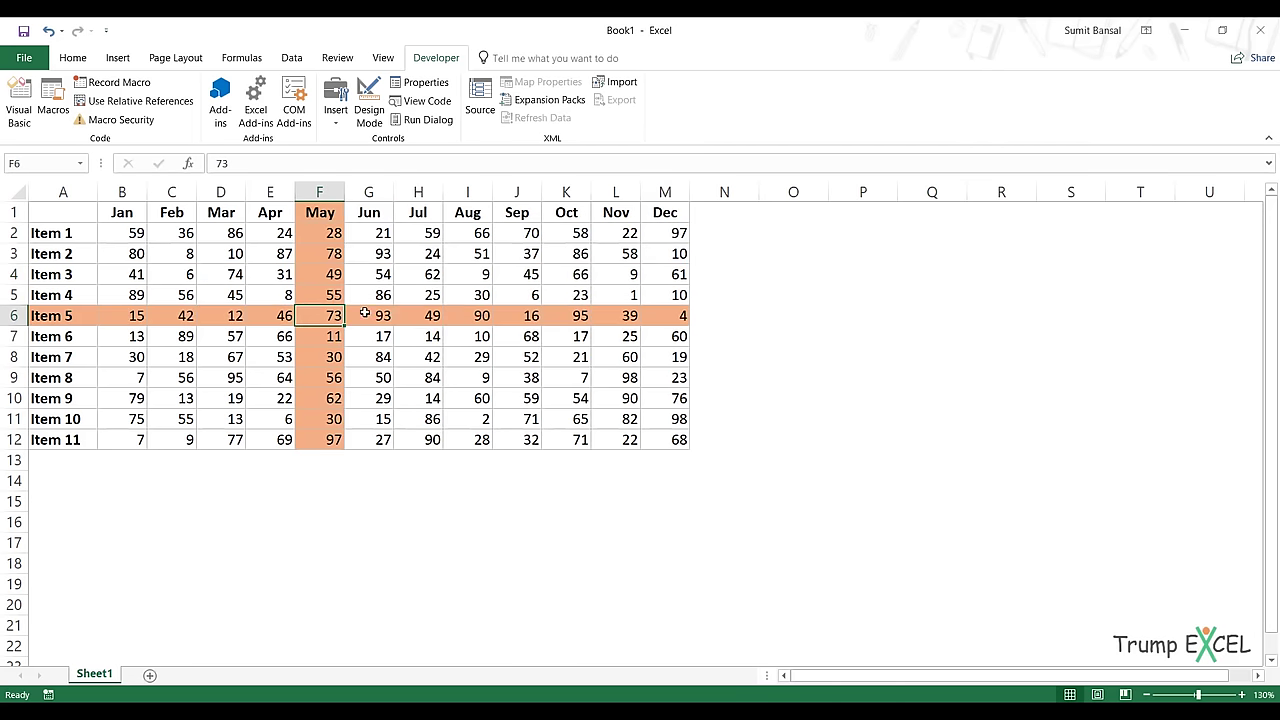
{"action": "left_click", "coordinate": [270, 253]}
{"action": "left_click", "coordinate": [418, 357]}
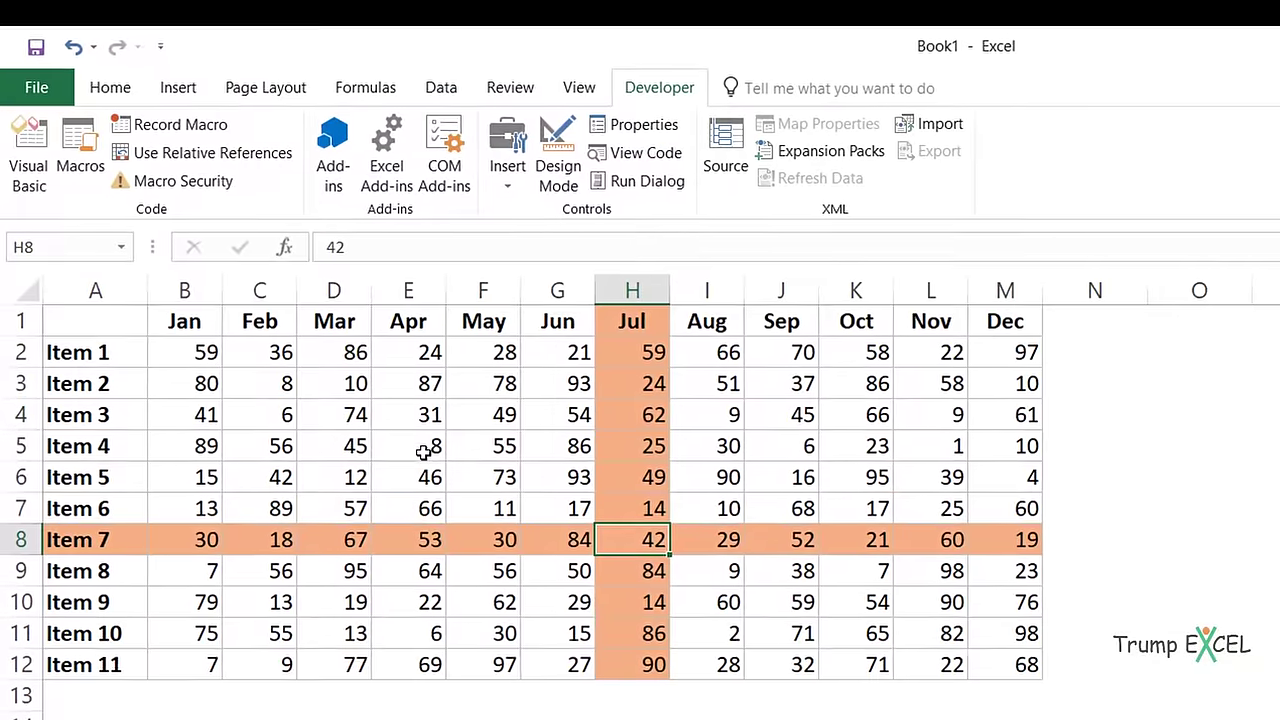
{"action": "left_click", "coordinate": [424, 452]}
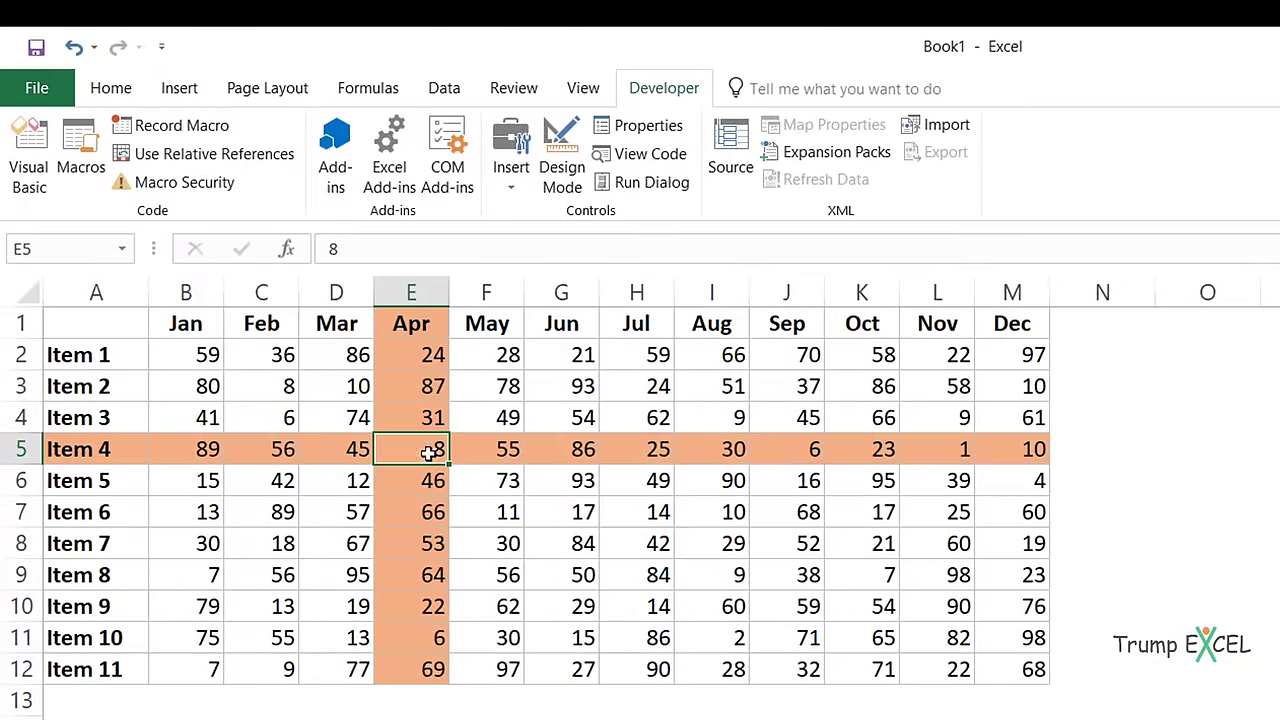
Copy E5's value 8, paste it into H6, then select D3.
{"action": "key", "text": "ctrl+c"}
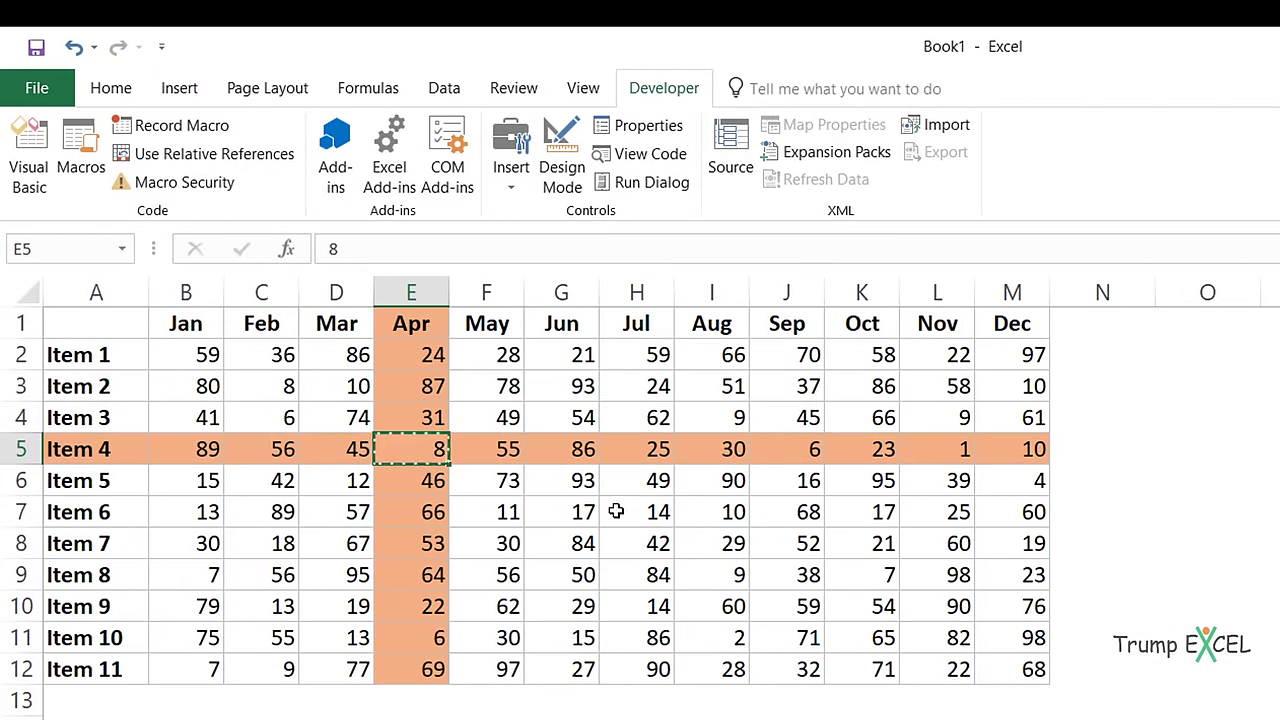
{"action": "left_click", "coordinate": [651, 478]}
{"action": "key", "text": "ctrl+v"}
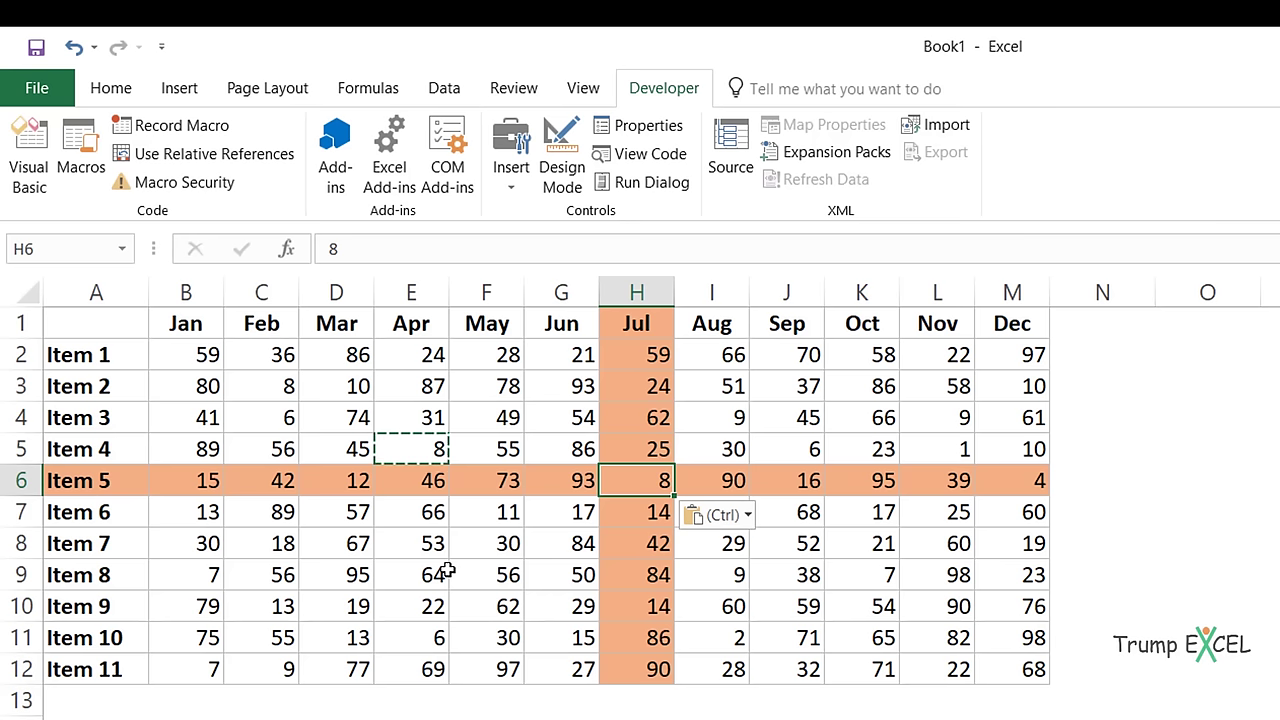
{"action": "left_click", "coordinate": [334, 382]}
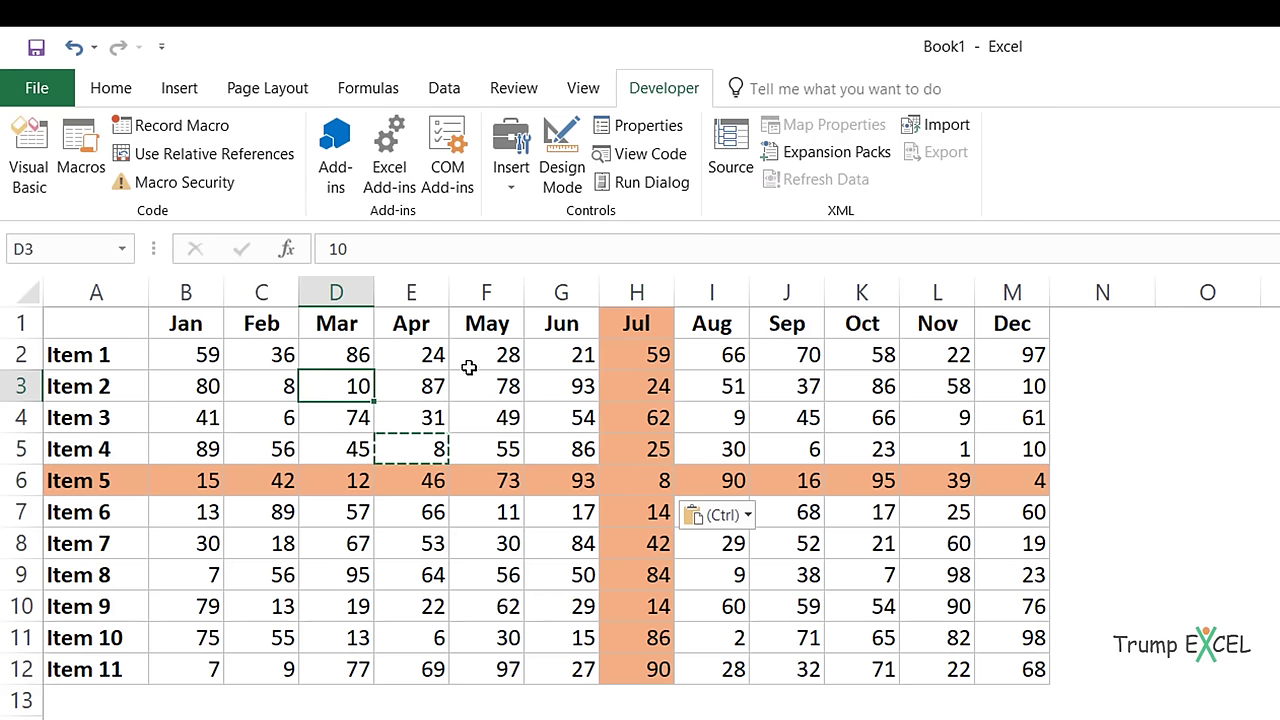
{"action": "left_click", "coordinate": [126, 92]}
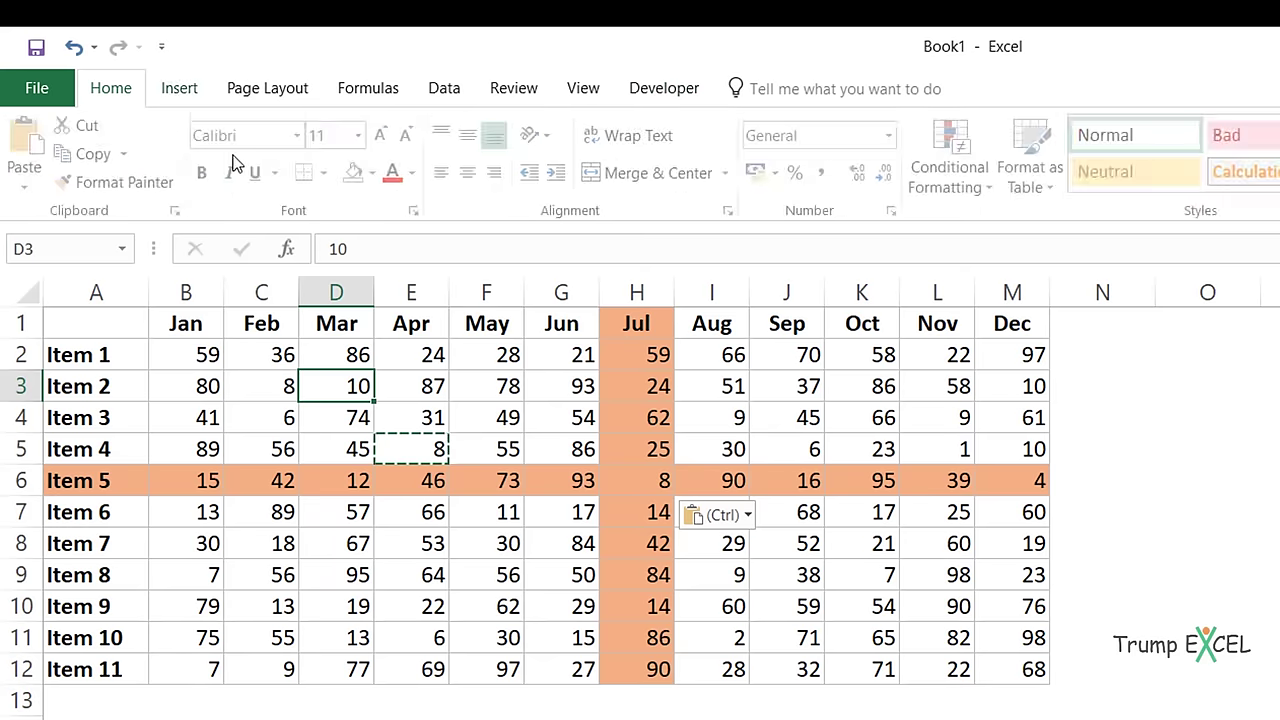
Fill D3 yellow, then select I7, D3 and J7 to confirm the yellow fill remains.
{"action": "left_click", "coordinate": [377, 172]}
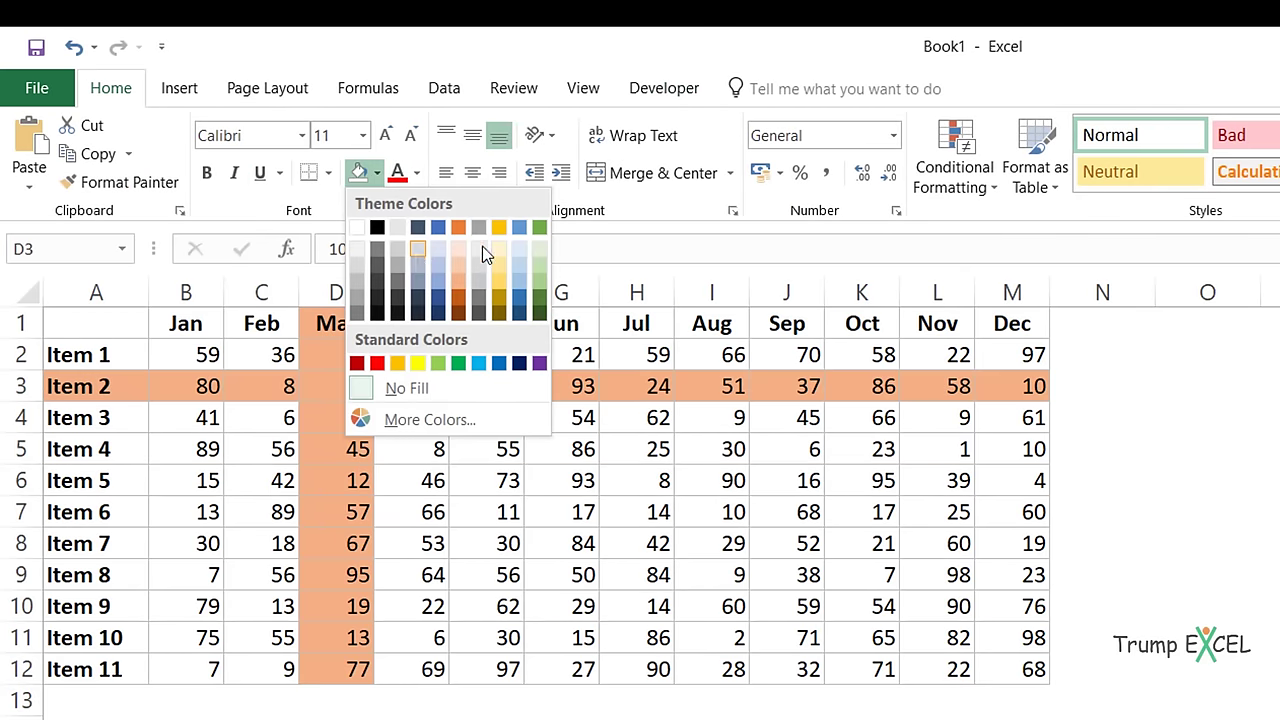
{"action": "left_click", "coordinate": [422, 367]}
{"action": "left_click", "coordinate": [694, 510]}
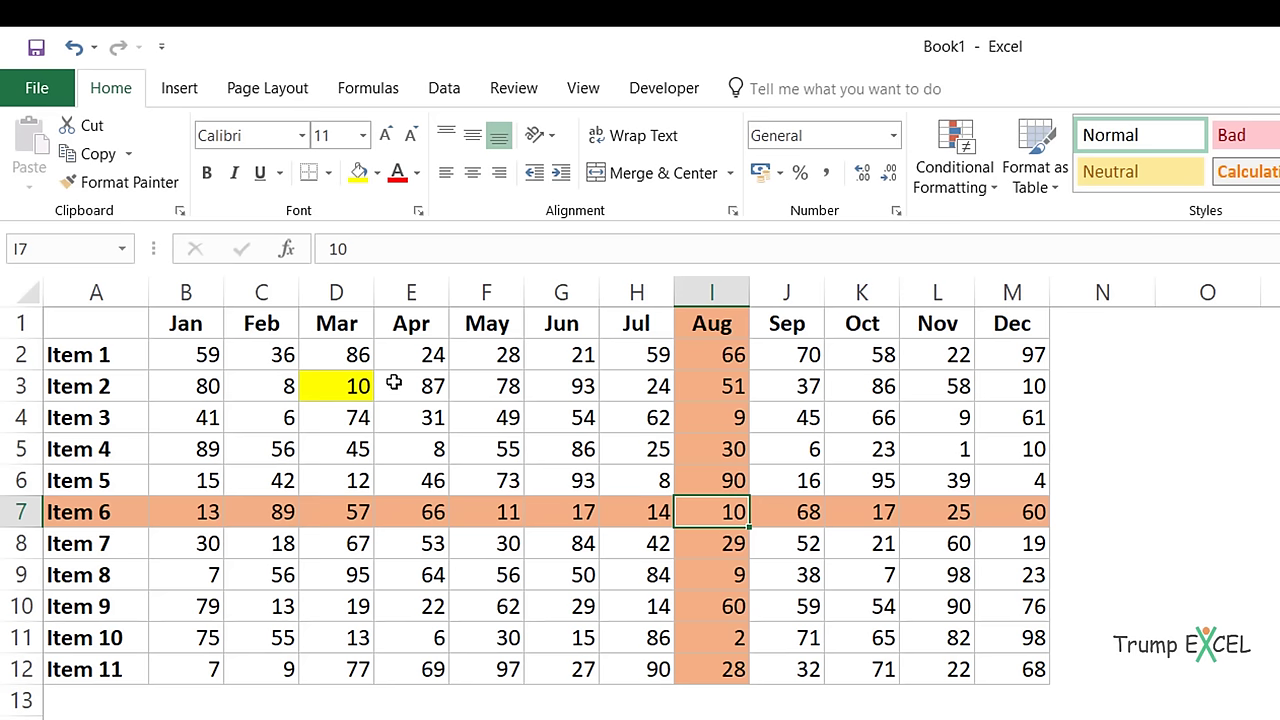
{"action": "left_click", "coordinate": [348, 384]}
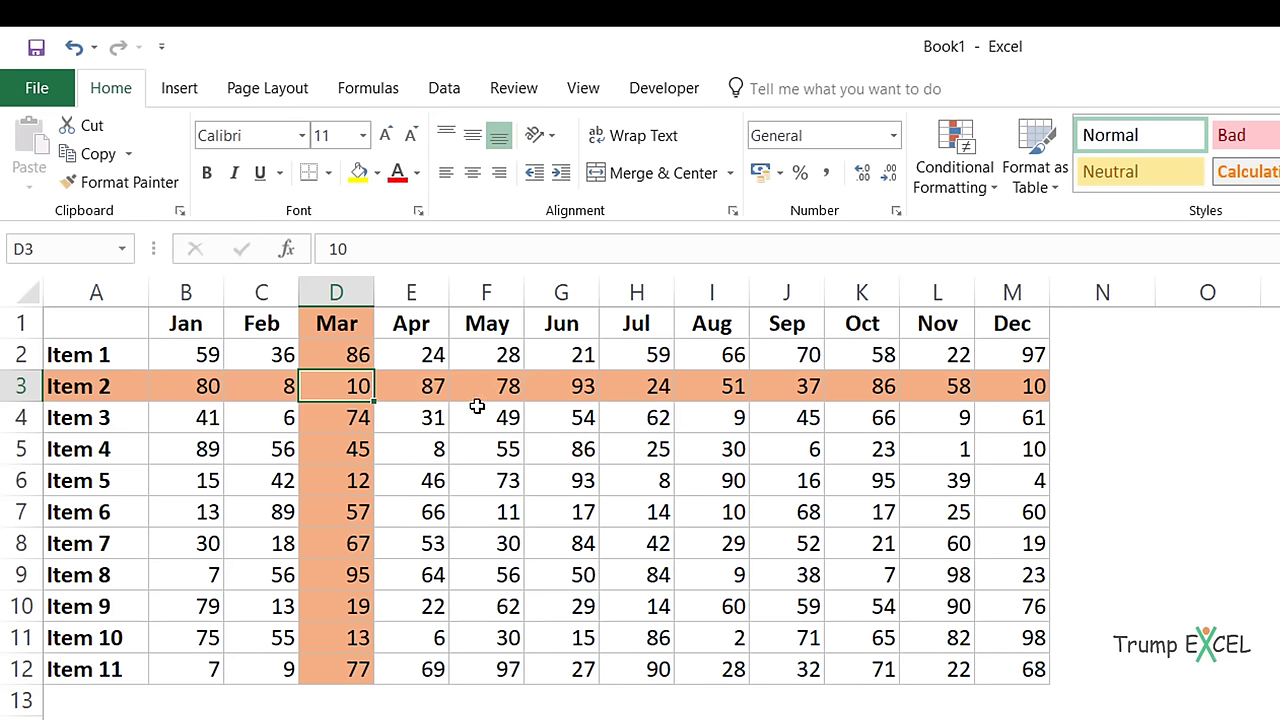
{"action": "left_click", "coordinate": [792, 516]}
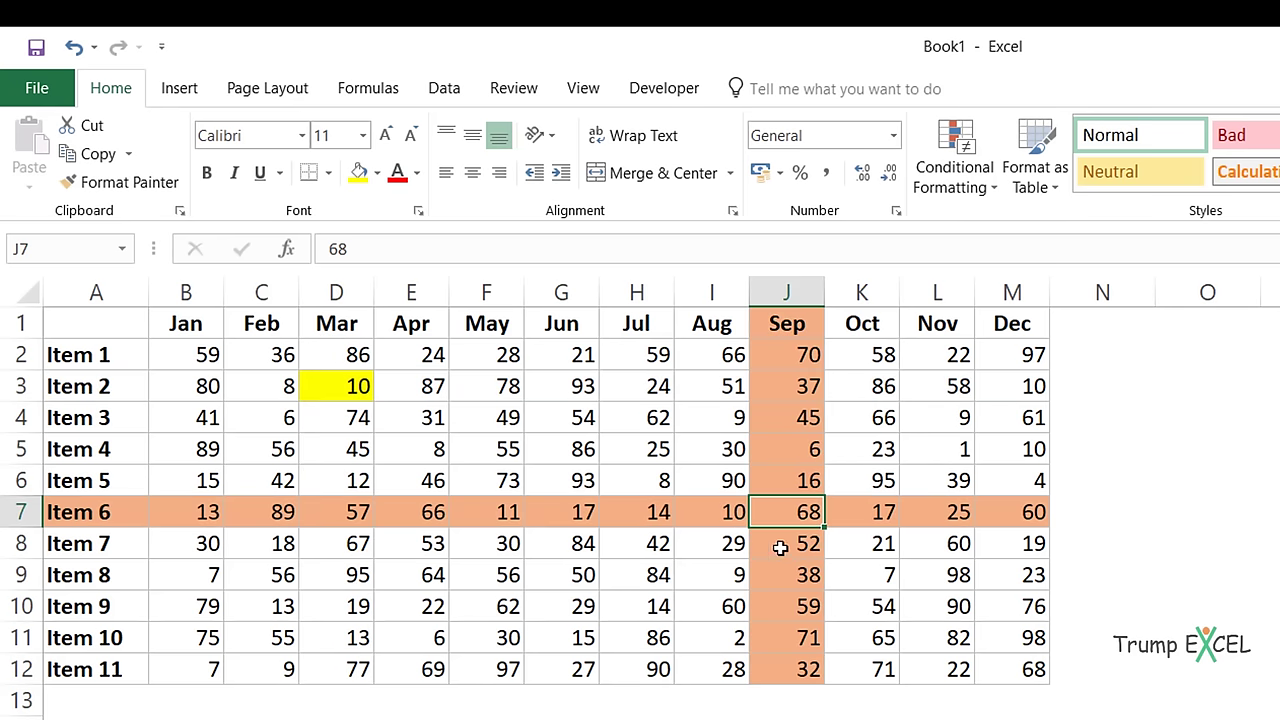